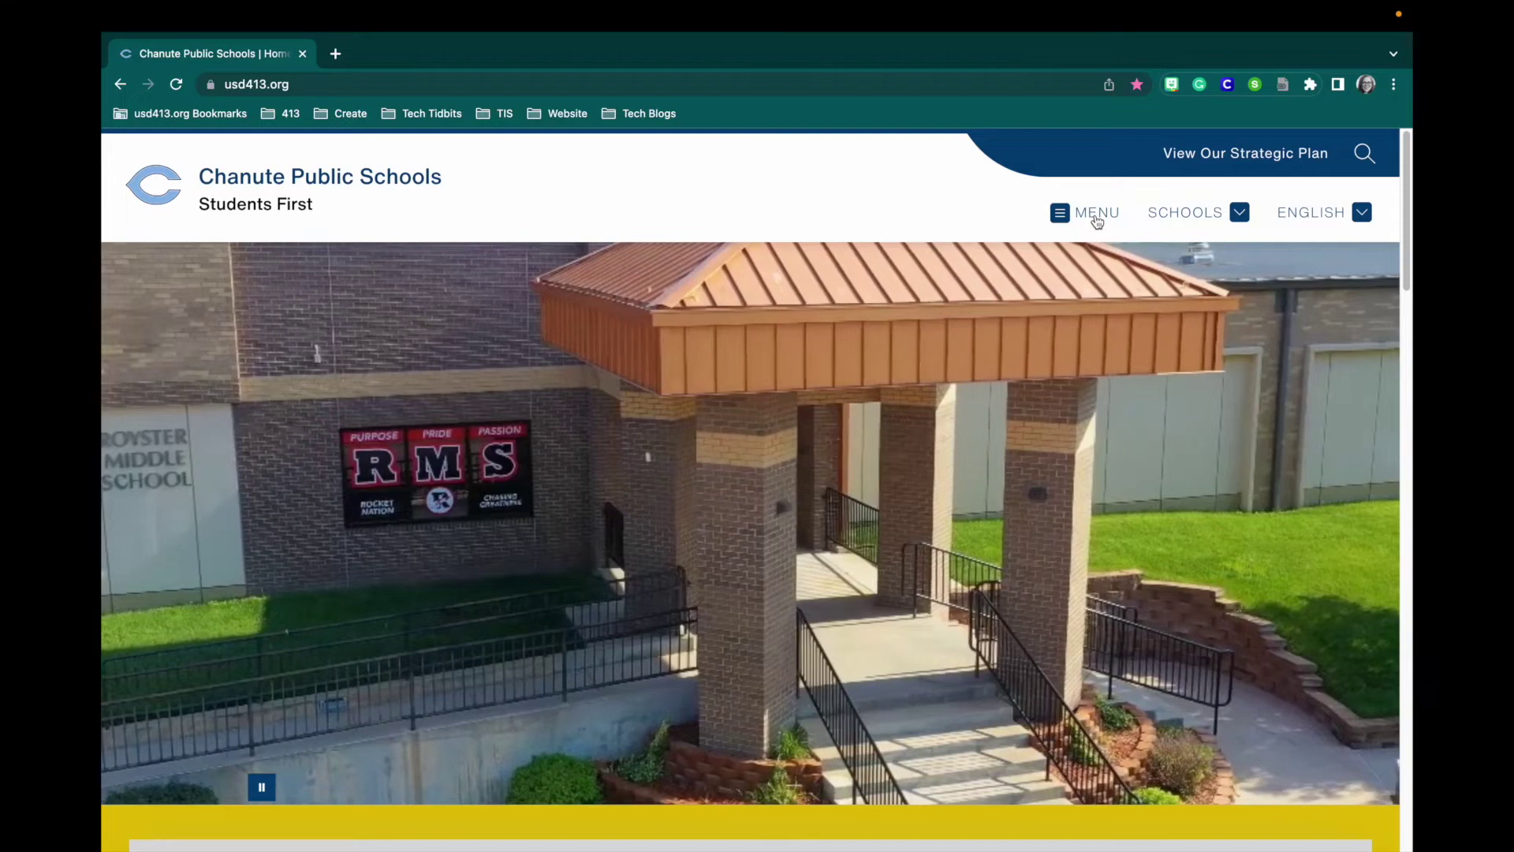
# Go to Staff Tools from the site menu and launch the Maintenance & Technology Requests portal
pyautogui.click(1094, 217)
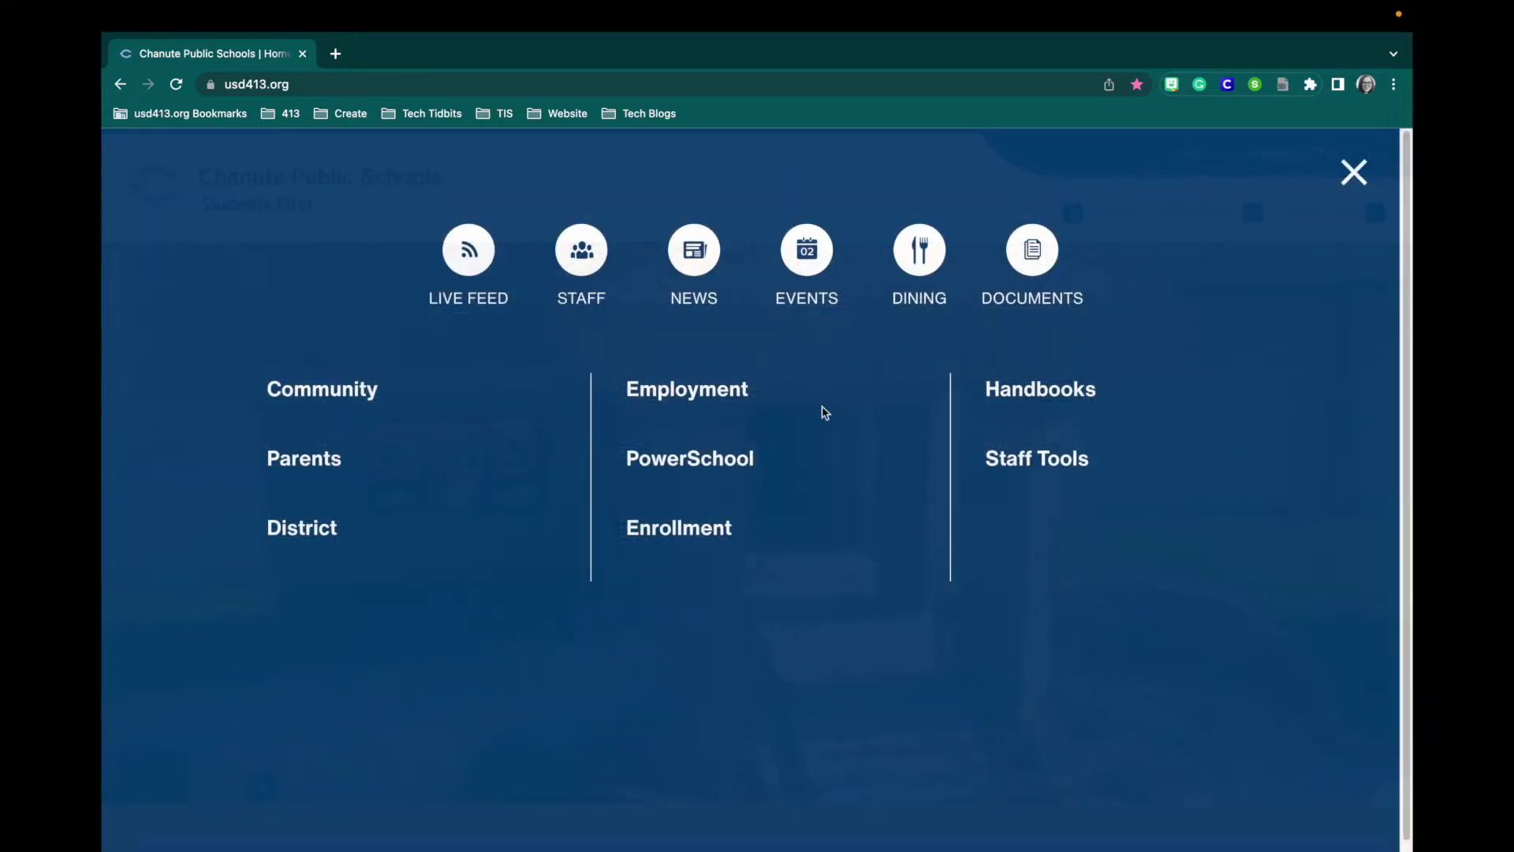
pyautogui.click(1065, 460)
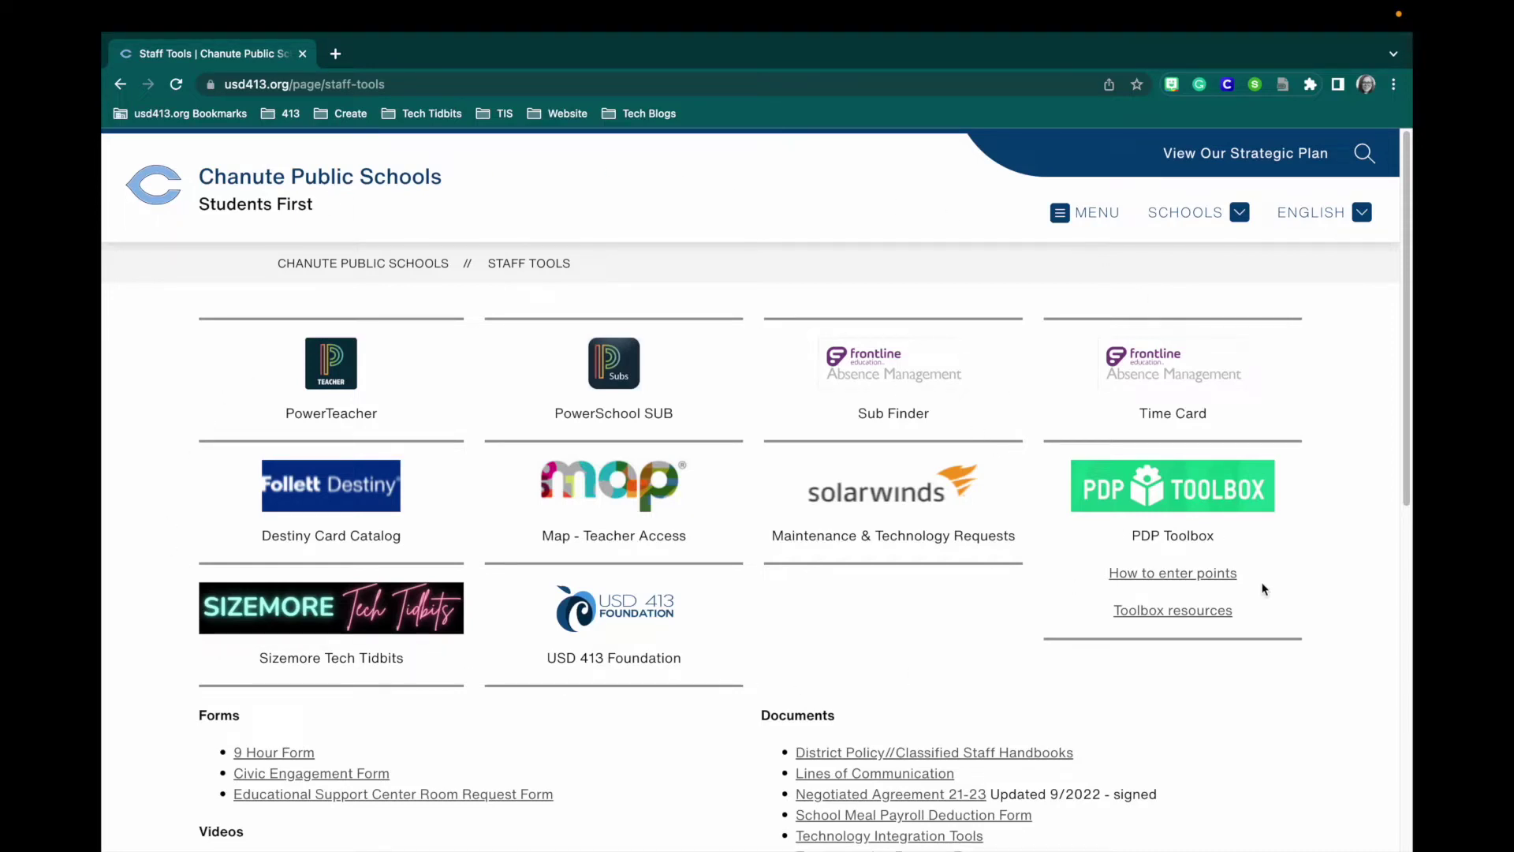
pyautogui.scroll(-1, 1261, 709)
pyautogui.scroll(-1, 1262, 705)
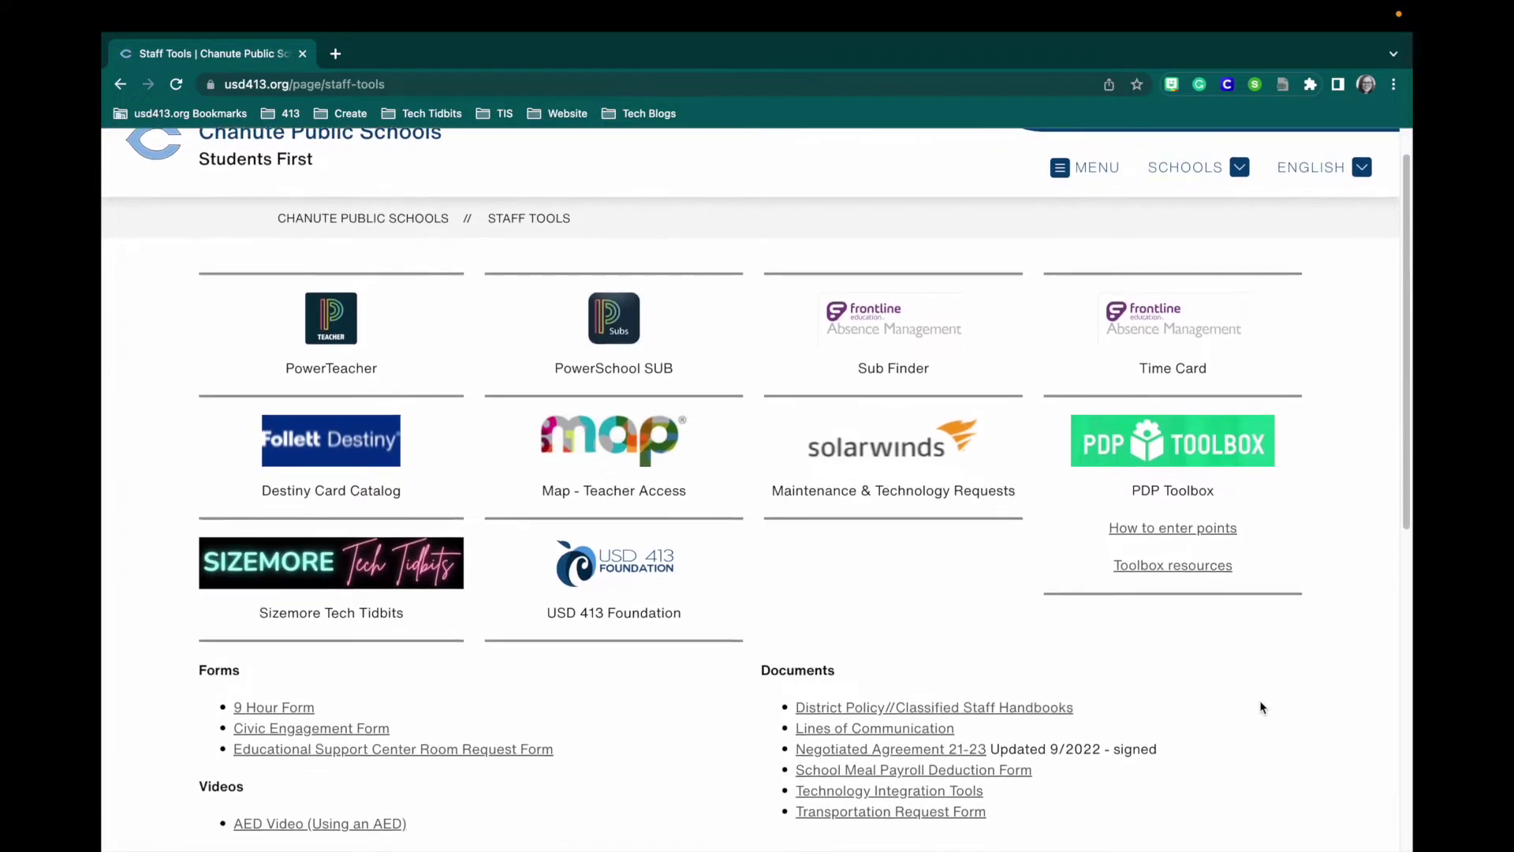
pyautogui.click(892, 462)
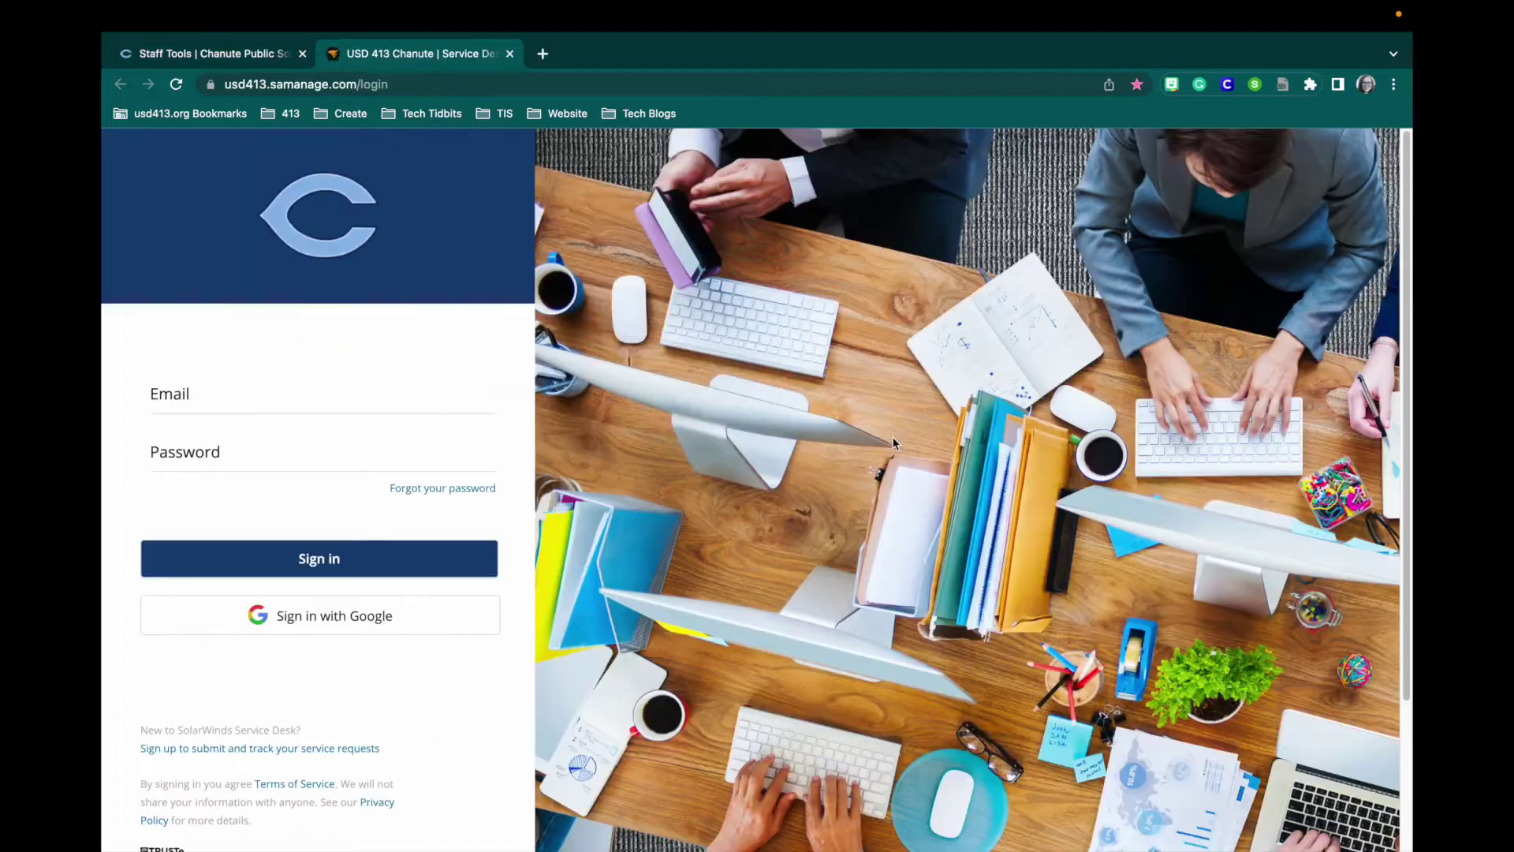
# Sign in through Google with the Chanute school account
pyautogui.click(270, 625)
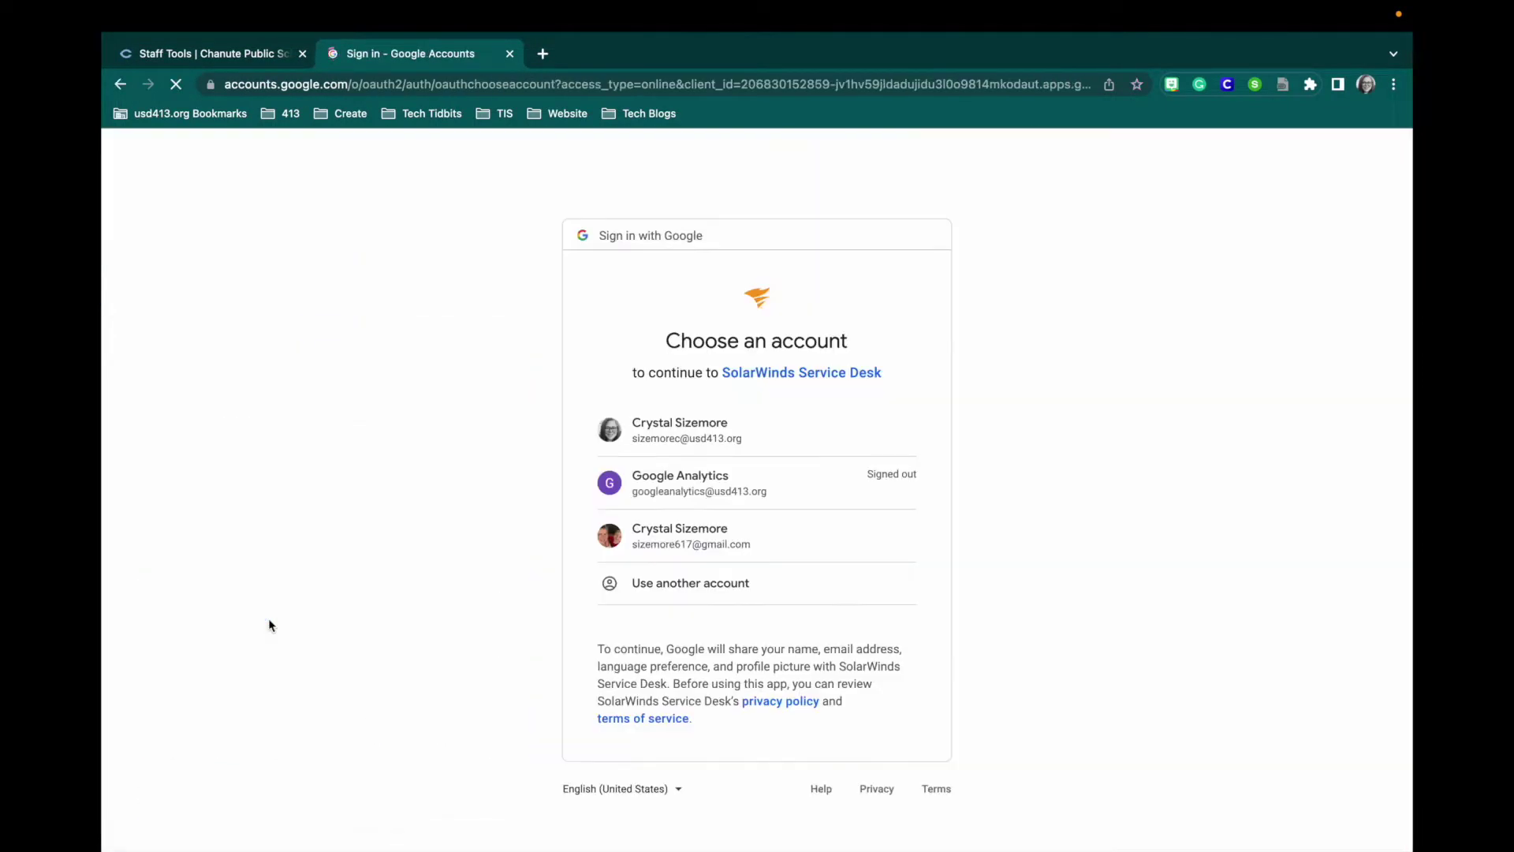
pyautogui.click(677, 436)
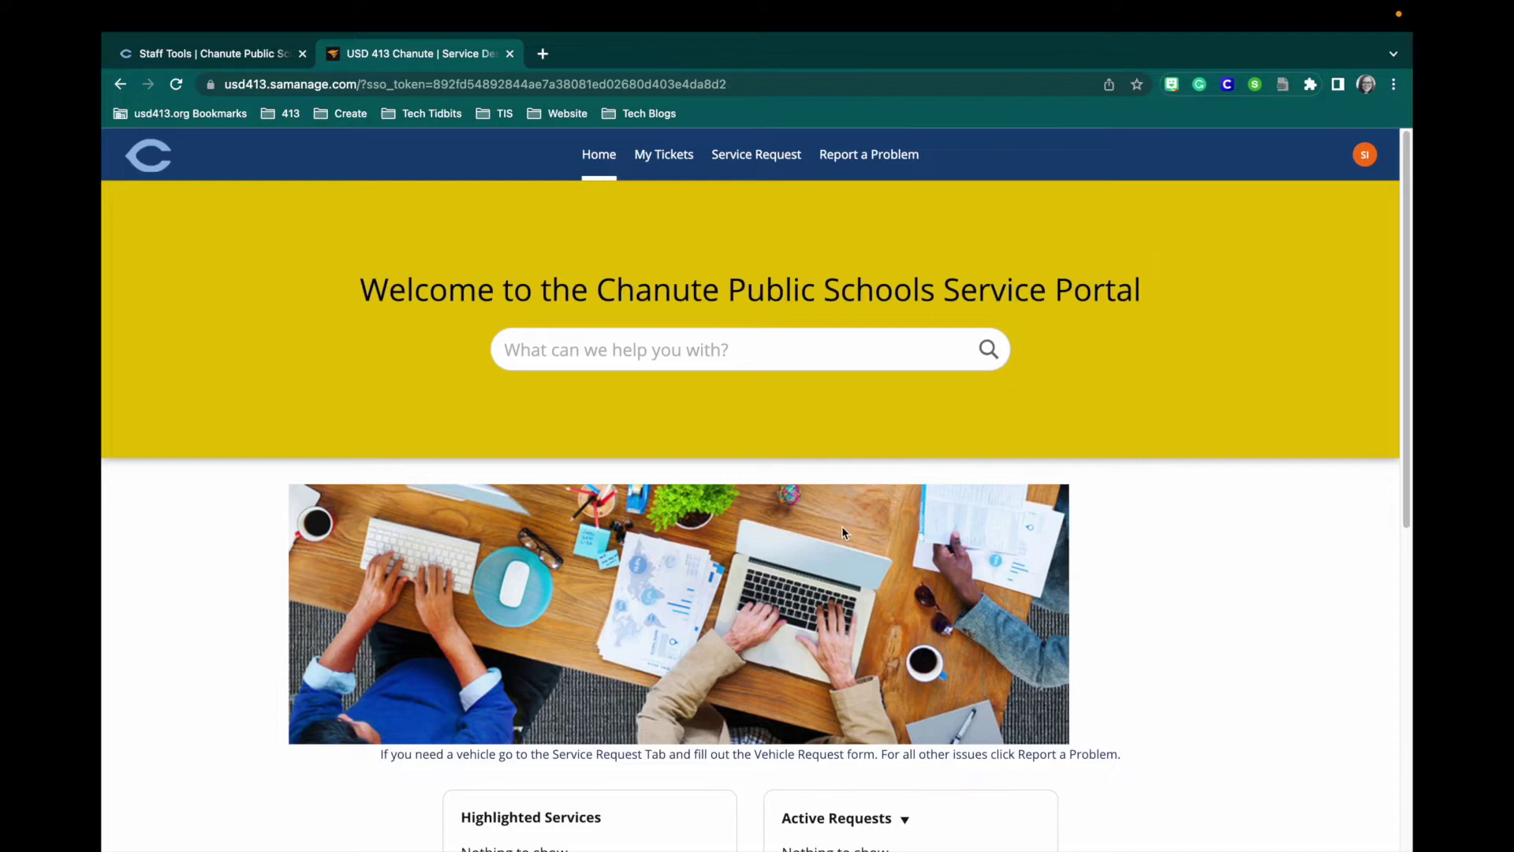
# Check My Tickets, browse the Service Request catalogue, and start a Report A Problem ticket
pyautogui.click(666, 158)
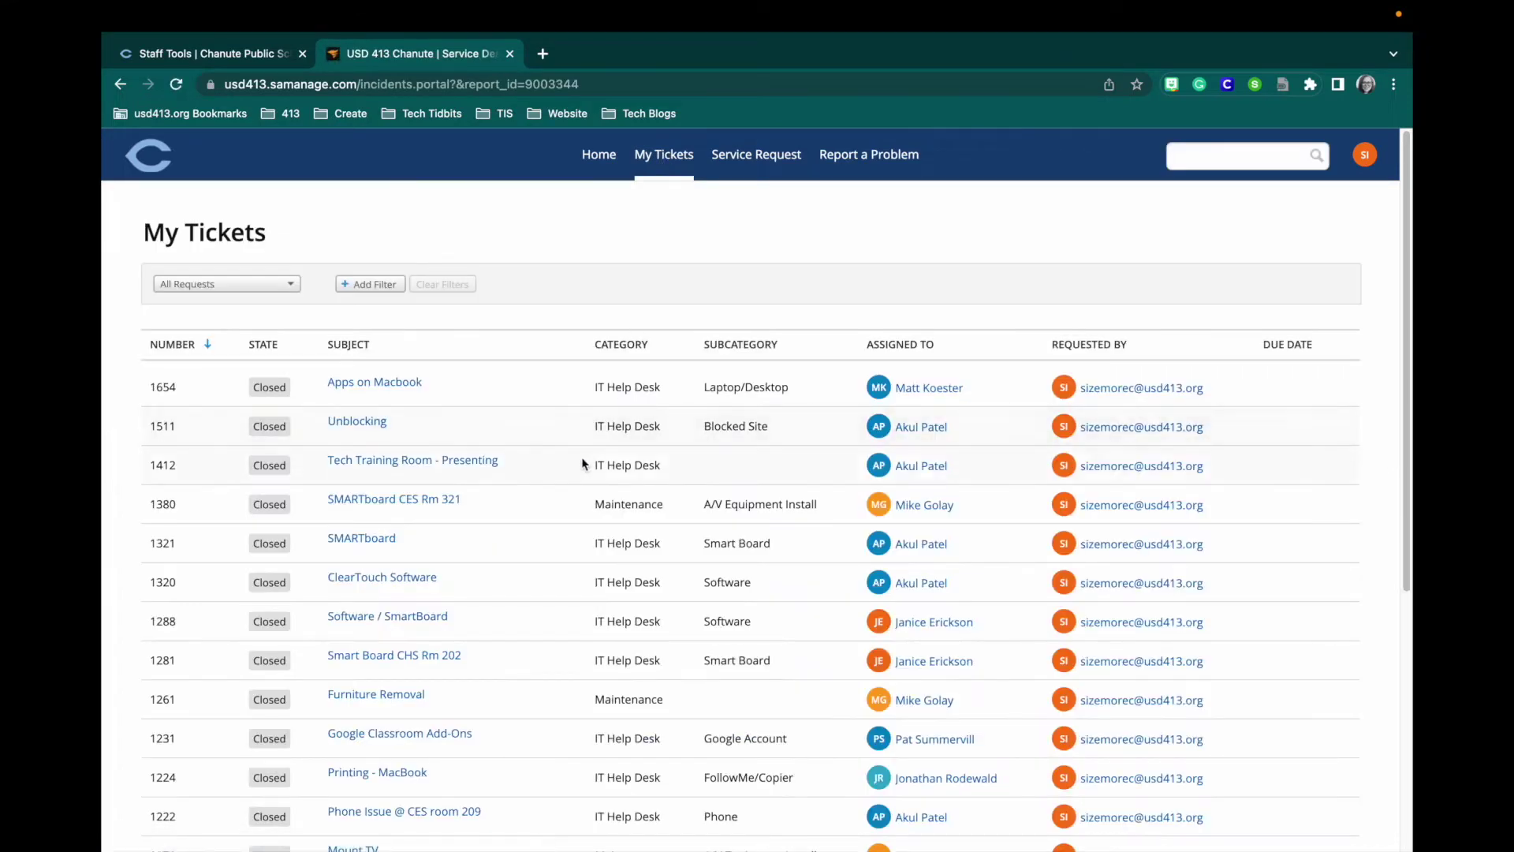
pyautogui.click(723, 157)
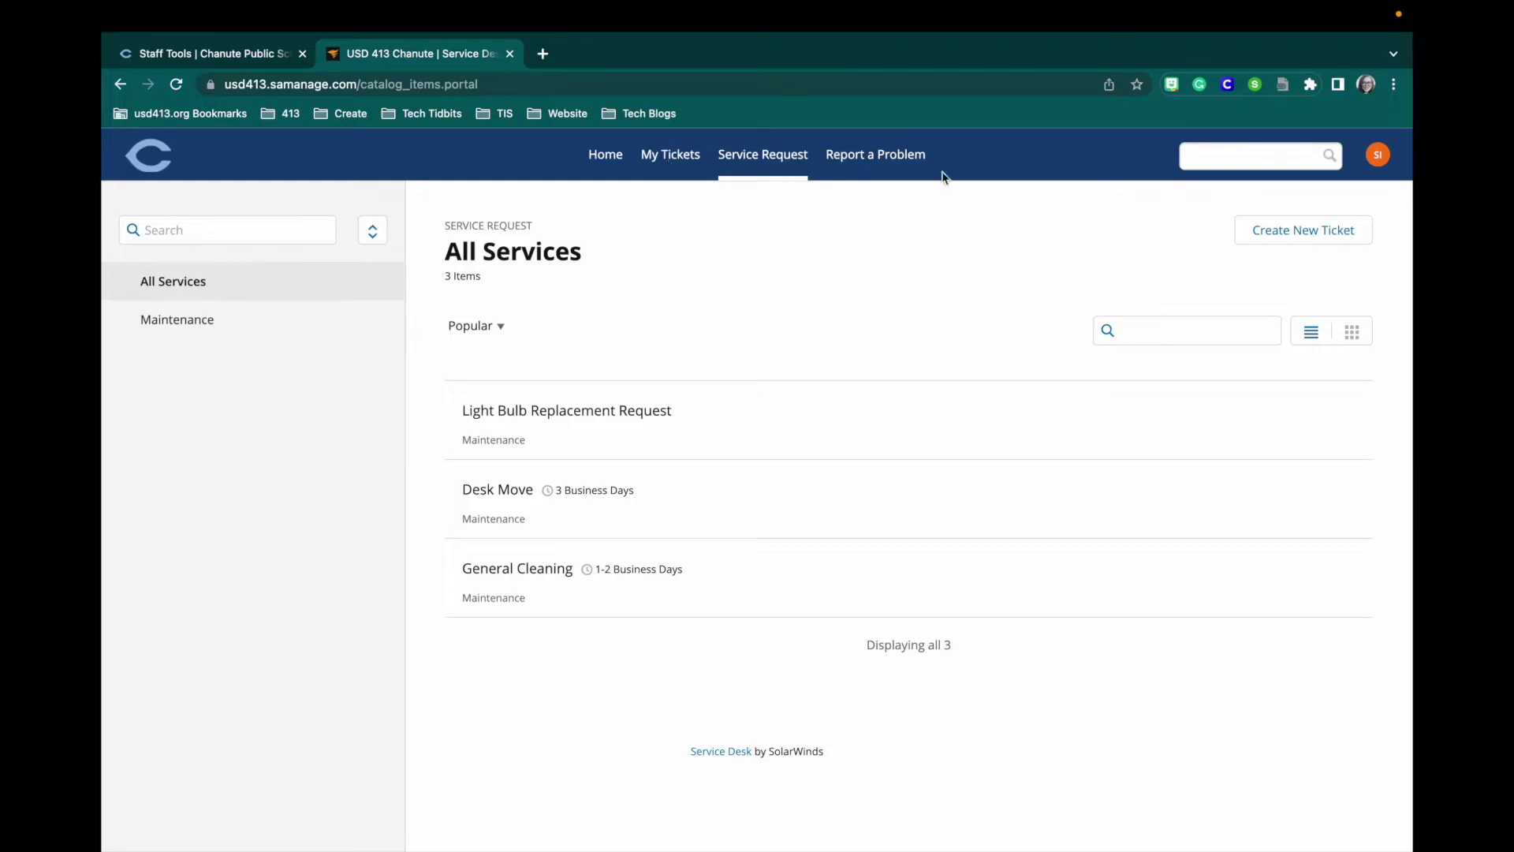
pyautogui.click(1253, 228)
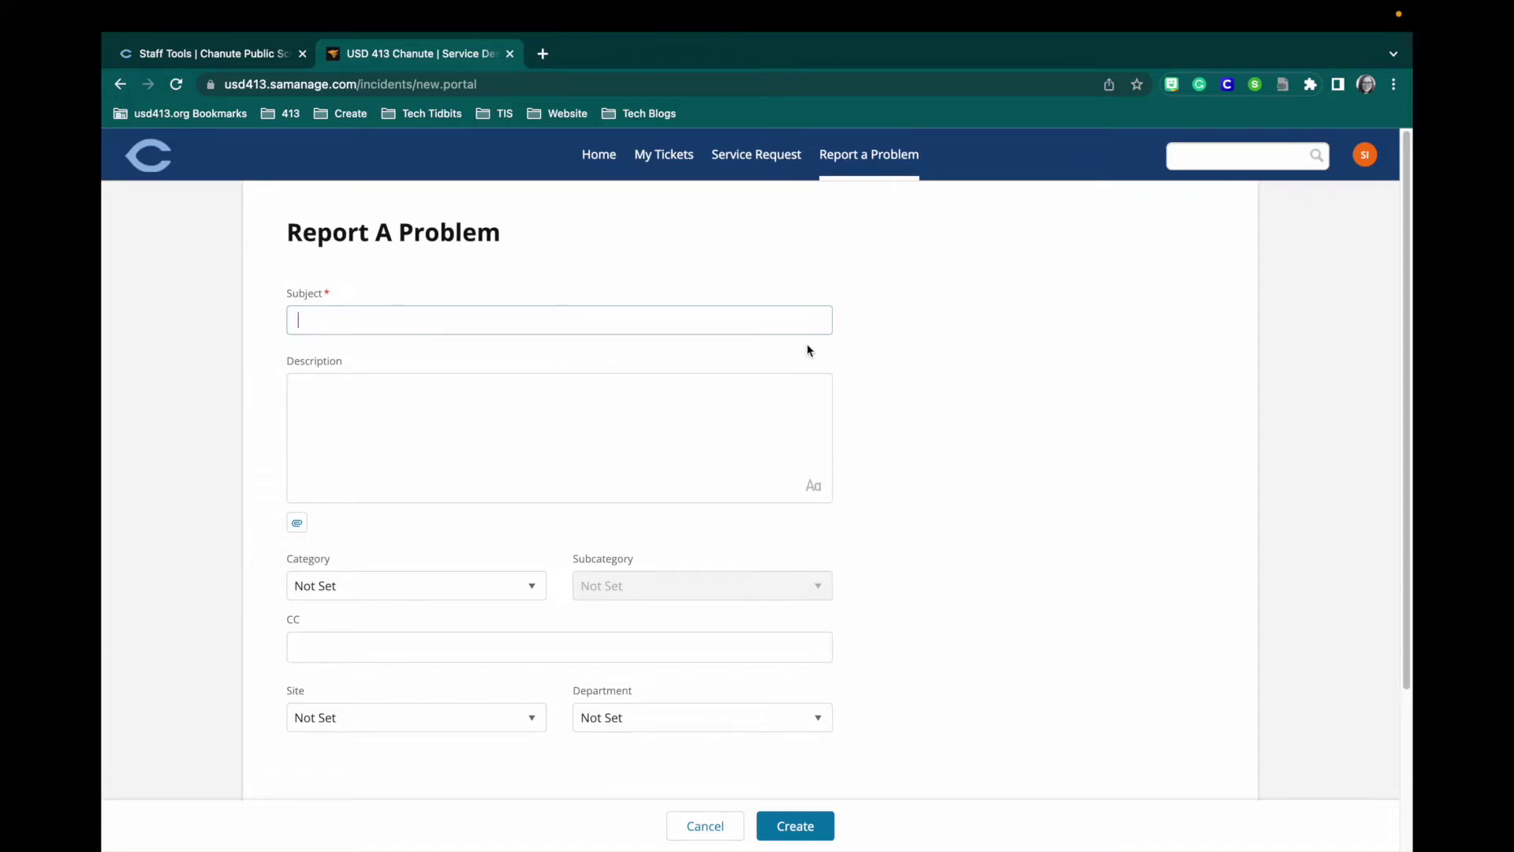
pyautogui.write('Test - ')
pyautogui.write('Laptop Issue')
# Enter subject 'Test - Laptop Issue' with a short description of the maintenance issue
pyautogui.press('Tab')
pyautogui.write('This is where you will describe the type of issue you are having with your technology or what request you have for ')
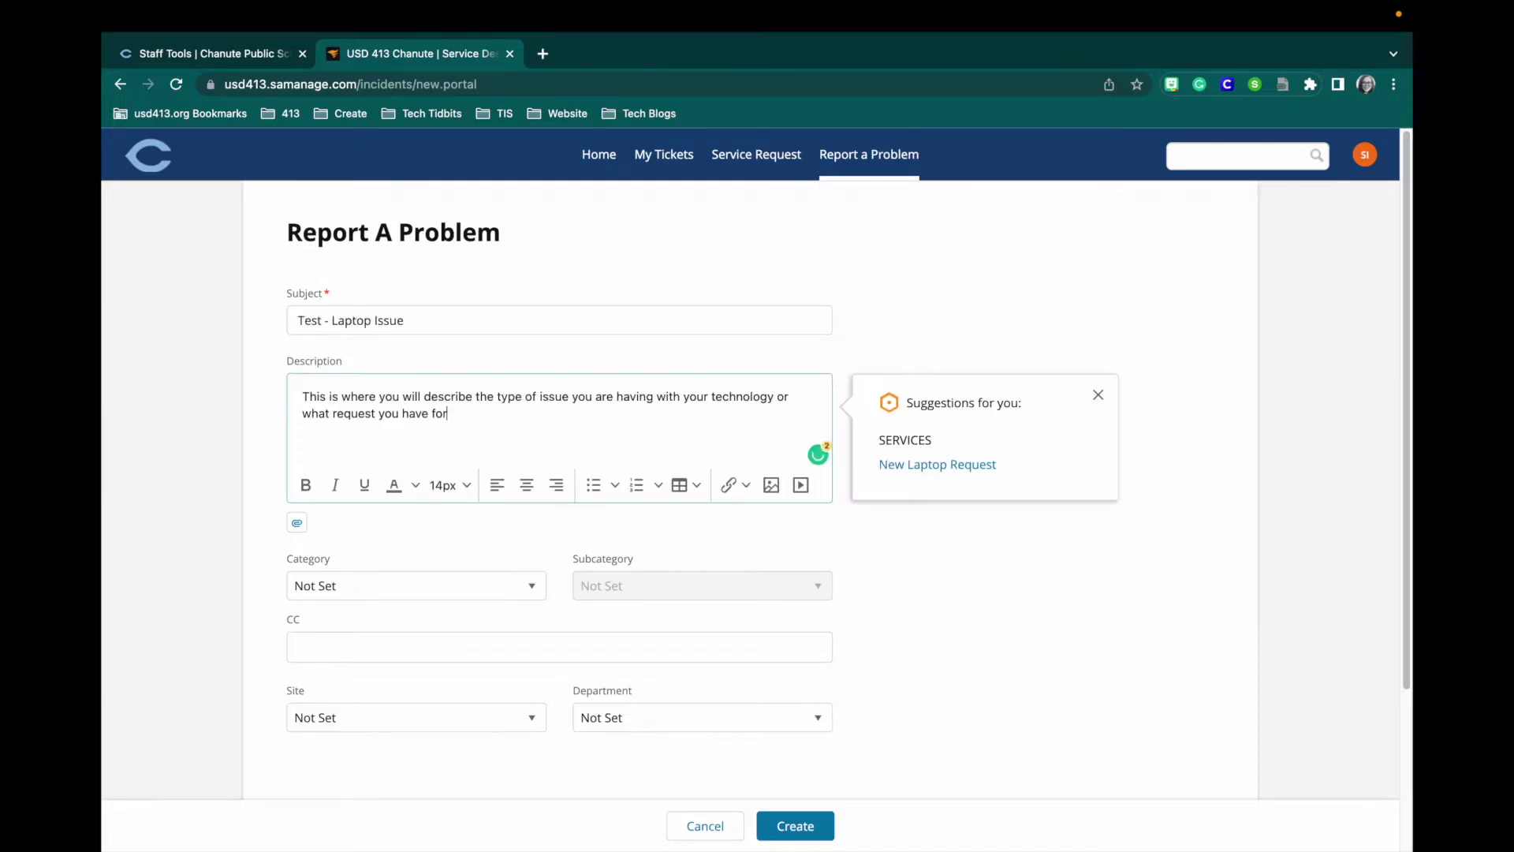
pyautogui.write('maintenan')
pyautogui.write('ce.')
pyautogui.click(442, 583)
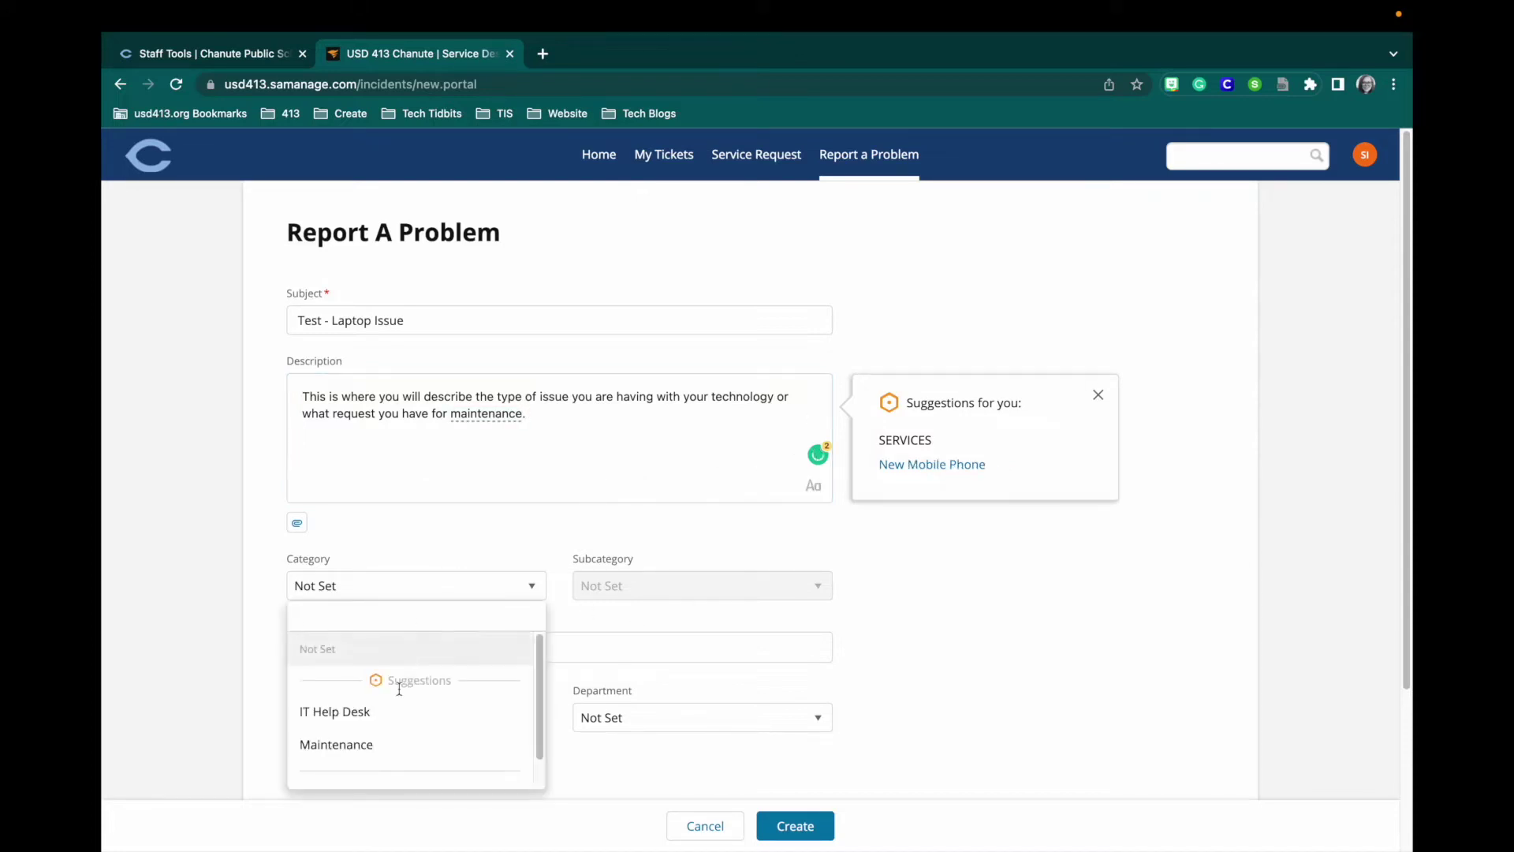
# Set the category to IT Help Desk and the subcategory to Laptop/Desktop
pyautogui.click(410, 714)
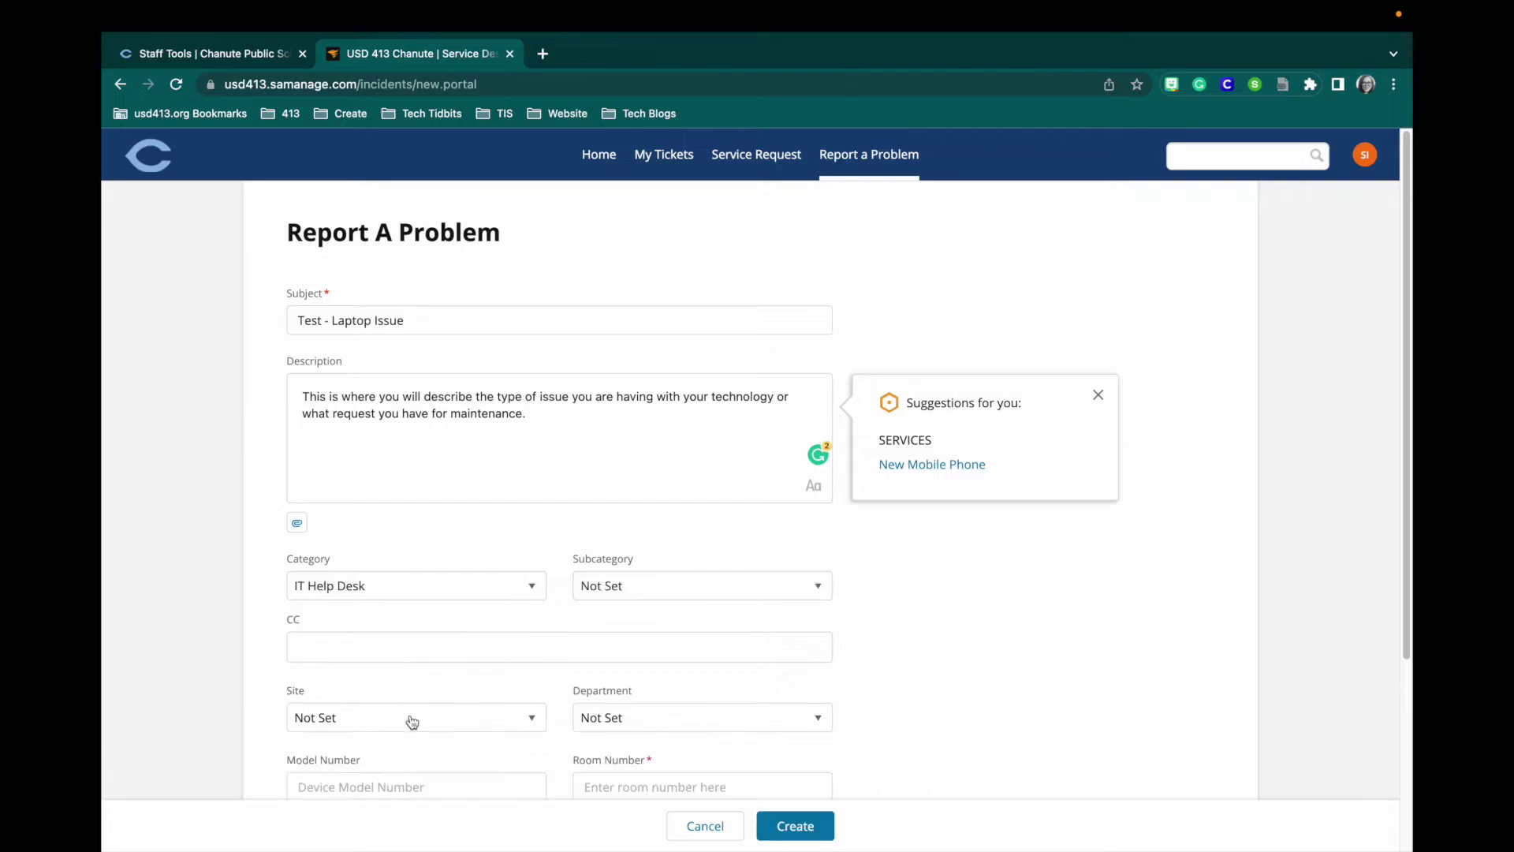
pyautogui.click(610, 594)
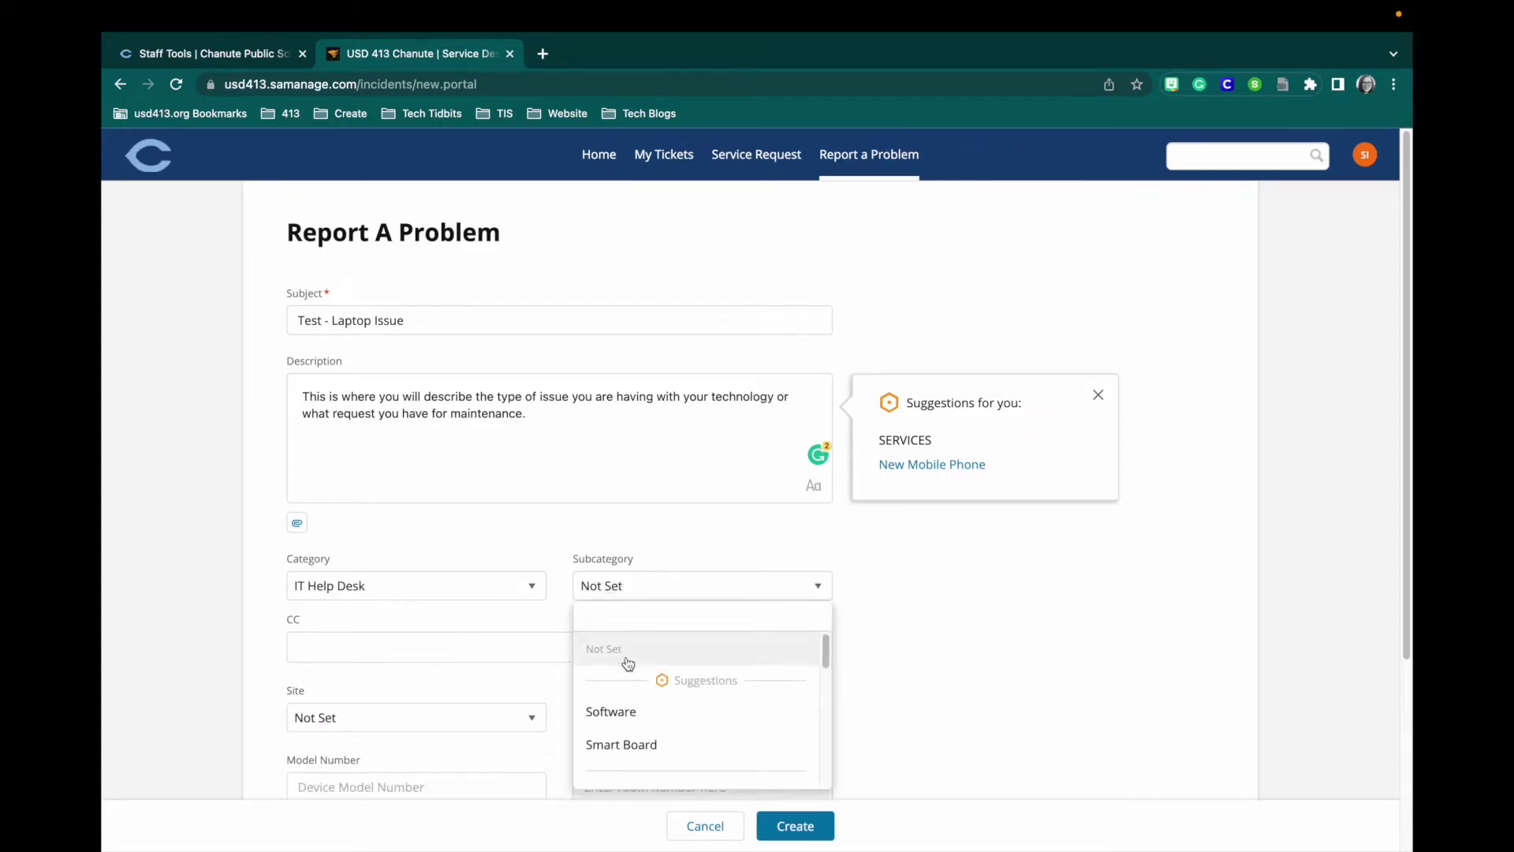
pyautogui.scroll(-3, 626, 669)
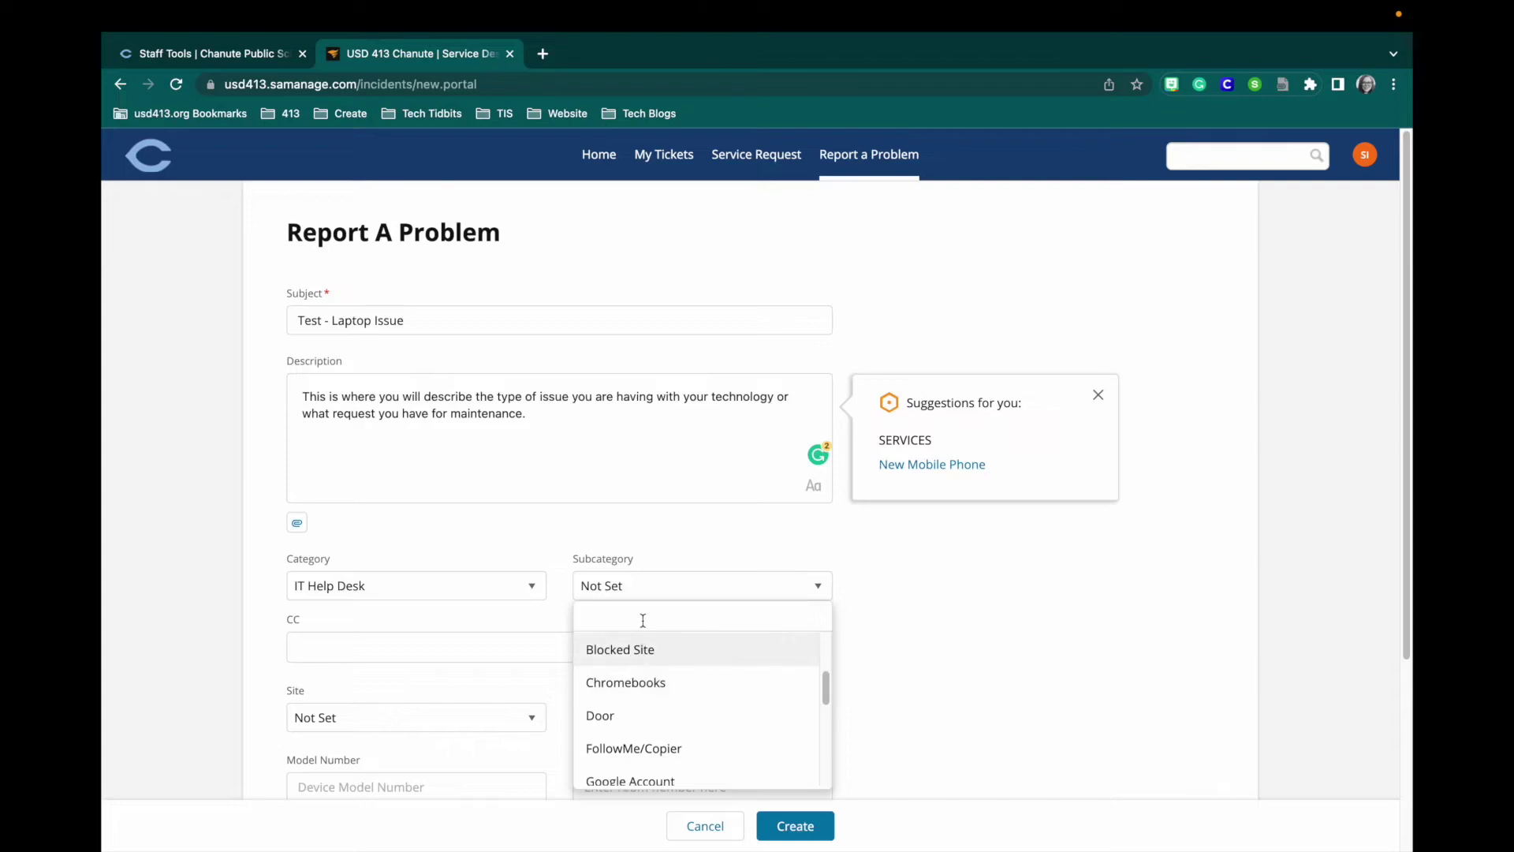
pyautogui.scroll(1, 698, 672)
pyautogui.scroll(2, 701, 671)
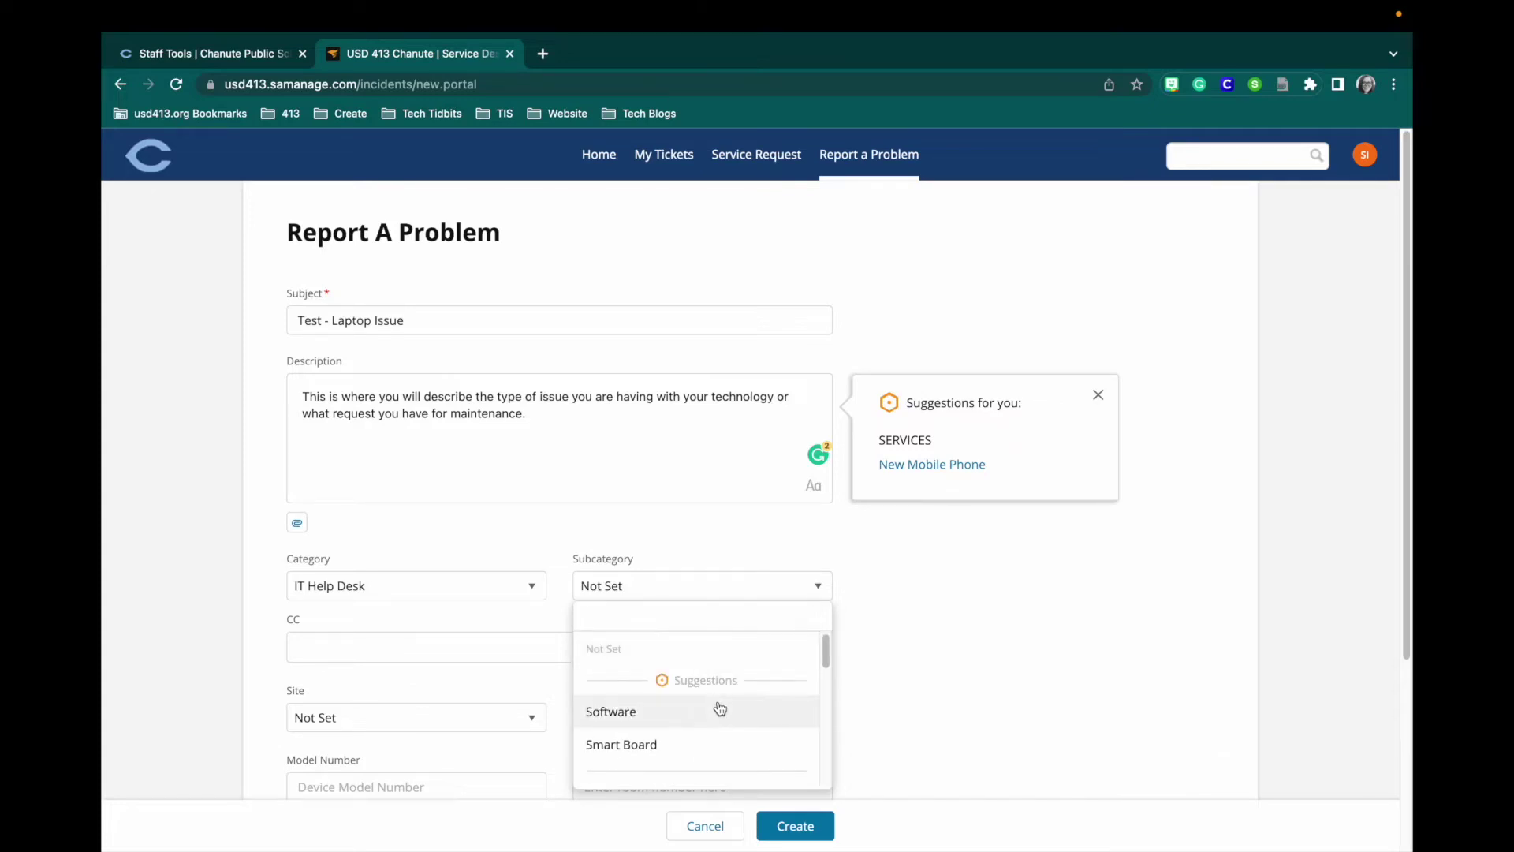
pyautogui.scroll(-1, 717, 704)
pyautogui.scroll(-3, 718, 706)
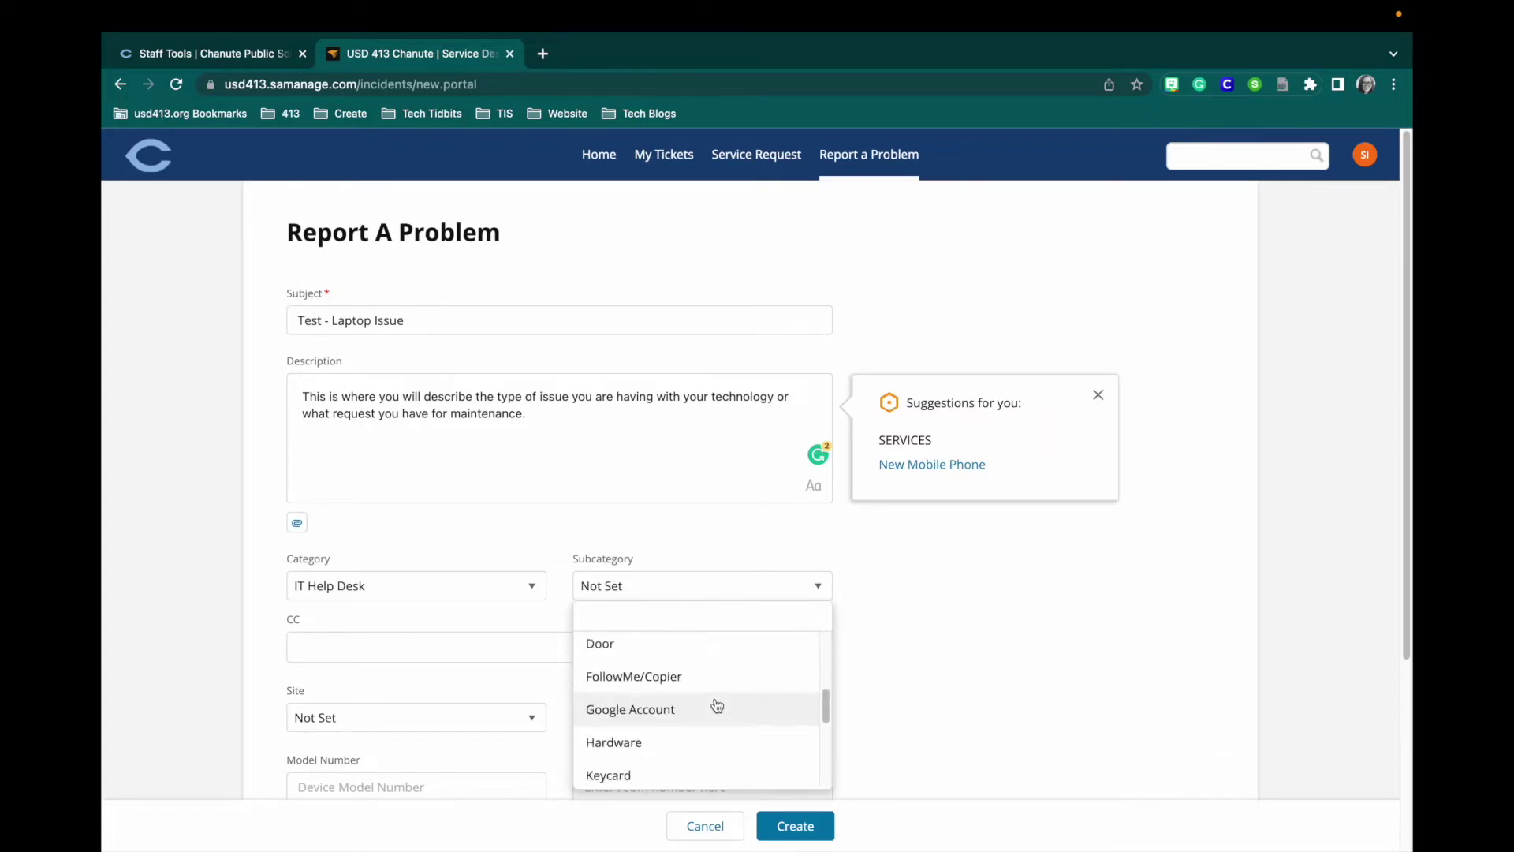
pyautogui.scroll(-1, 743, 710)
pyautogui.scroll(-2, 730, 724)
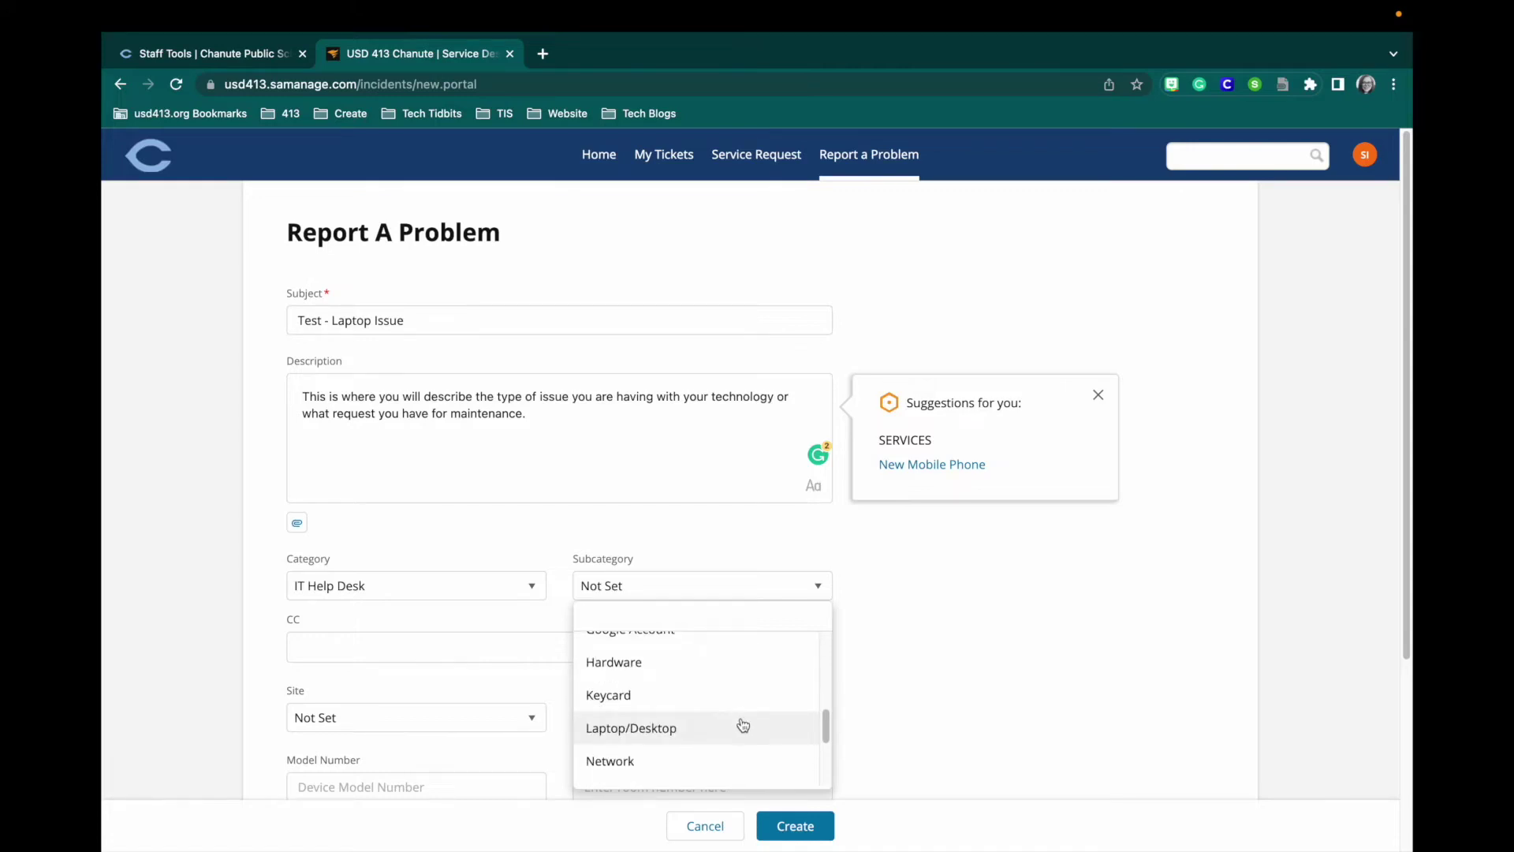
pyautogui.click(746, 728)
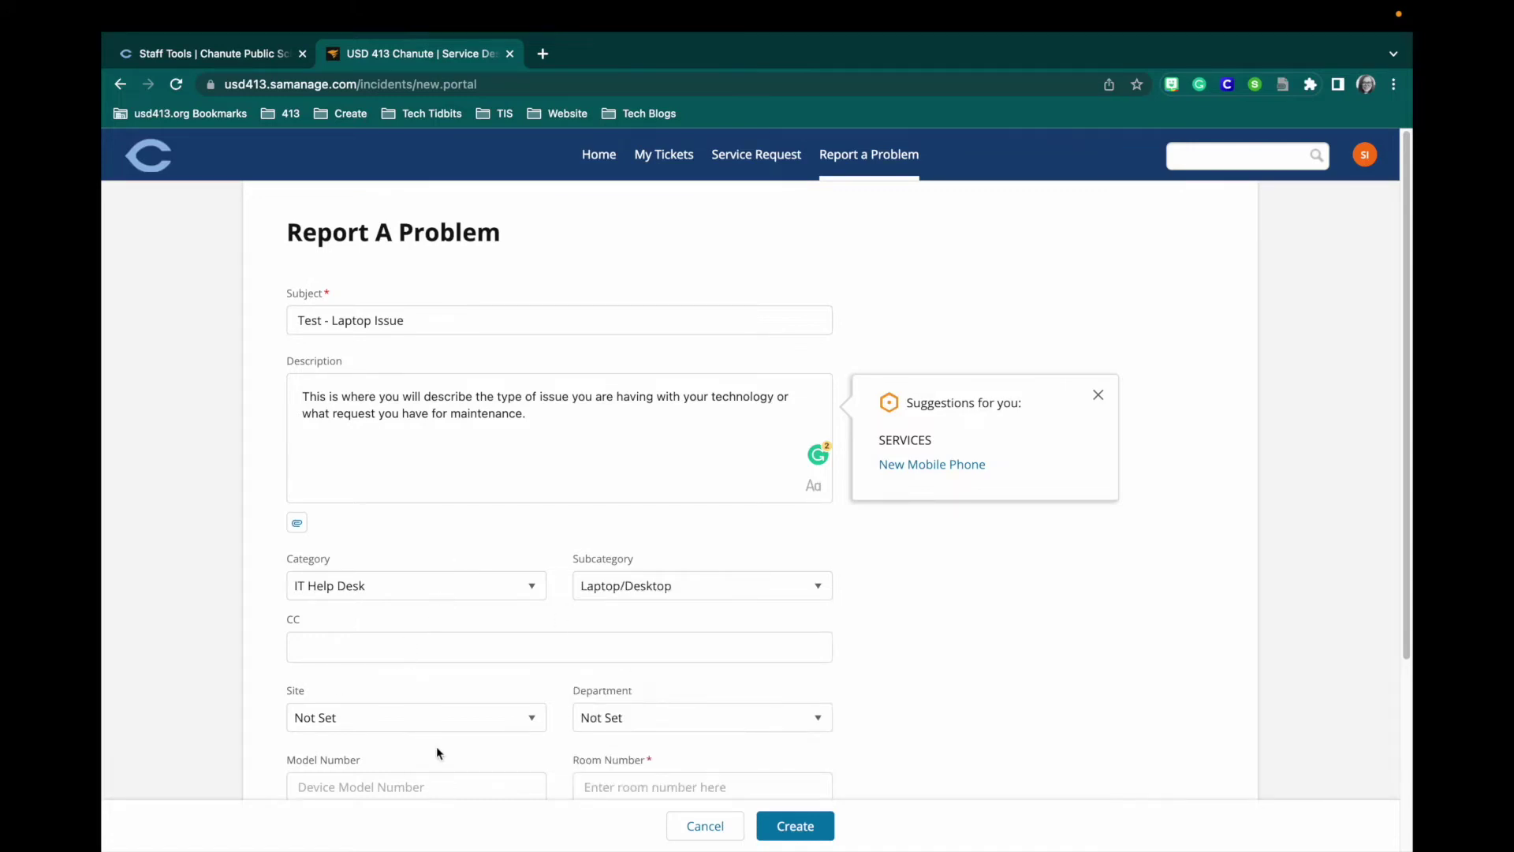
# Choose site CES and room 321, then create the Test - Laptop Issue report
pyautogui.click(444, 718)
pyautogui.scroll(-3, 442, 625)
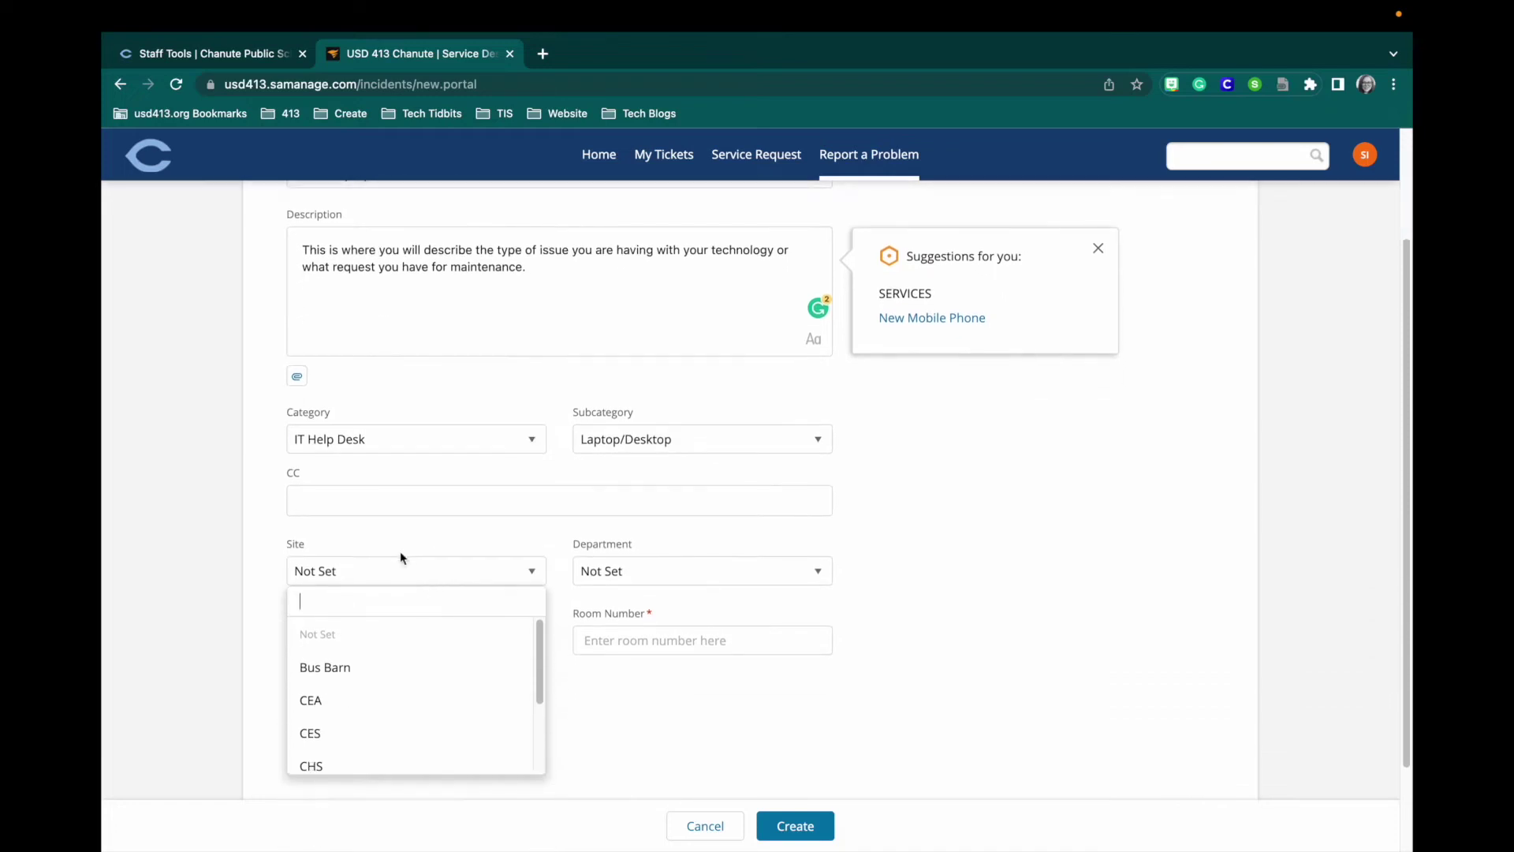
pyautogui.scroll(-1, 416, 704)
pyautogui.scroll(-2, 414, 701)
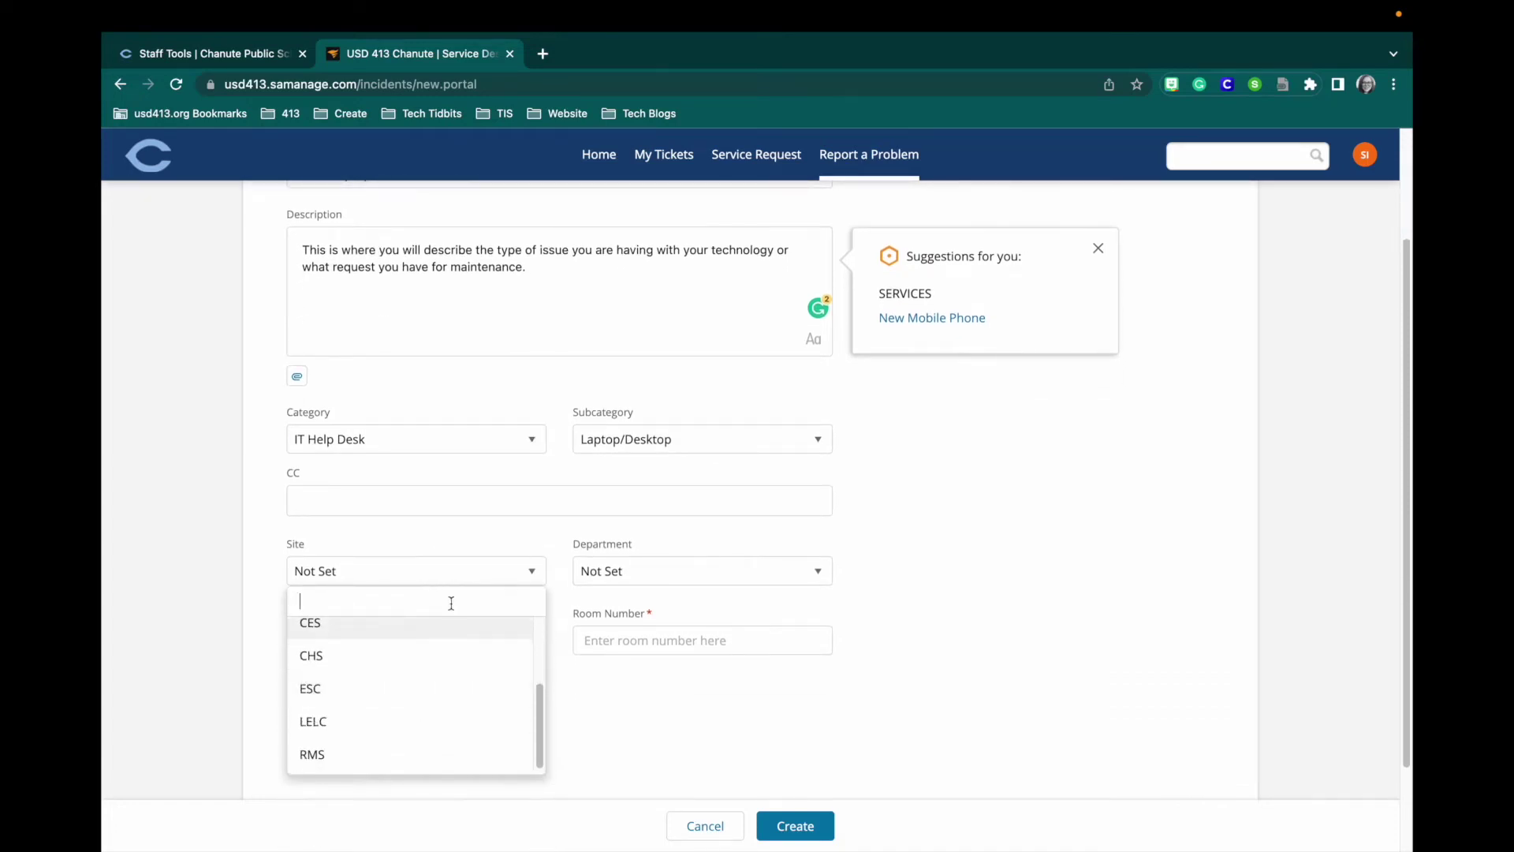
pyautogui.scroll(3, 443, 686)
pyautogui.scroll(-2, 440, 687)
pyautogui.scroll(-1, 439, 689)
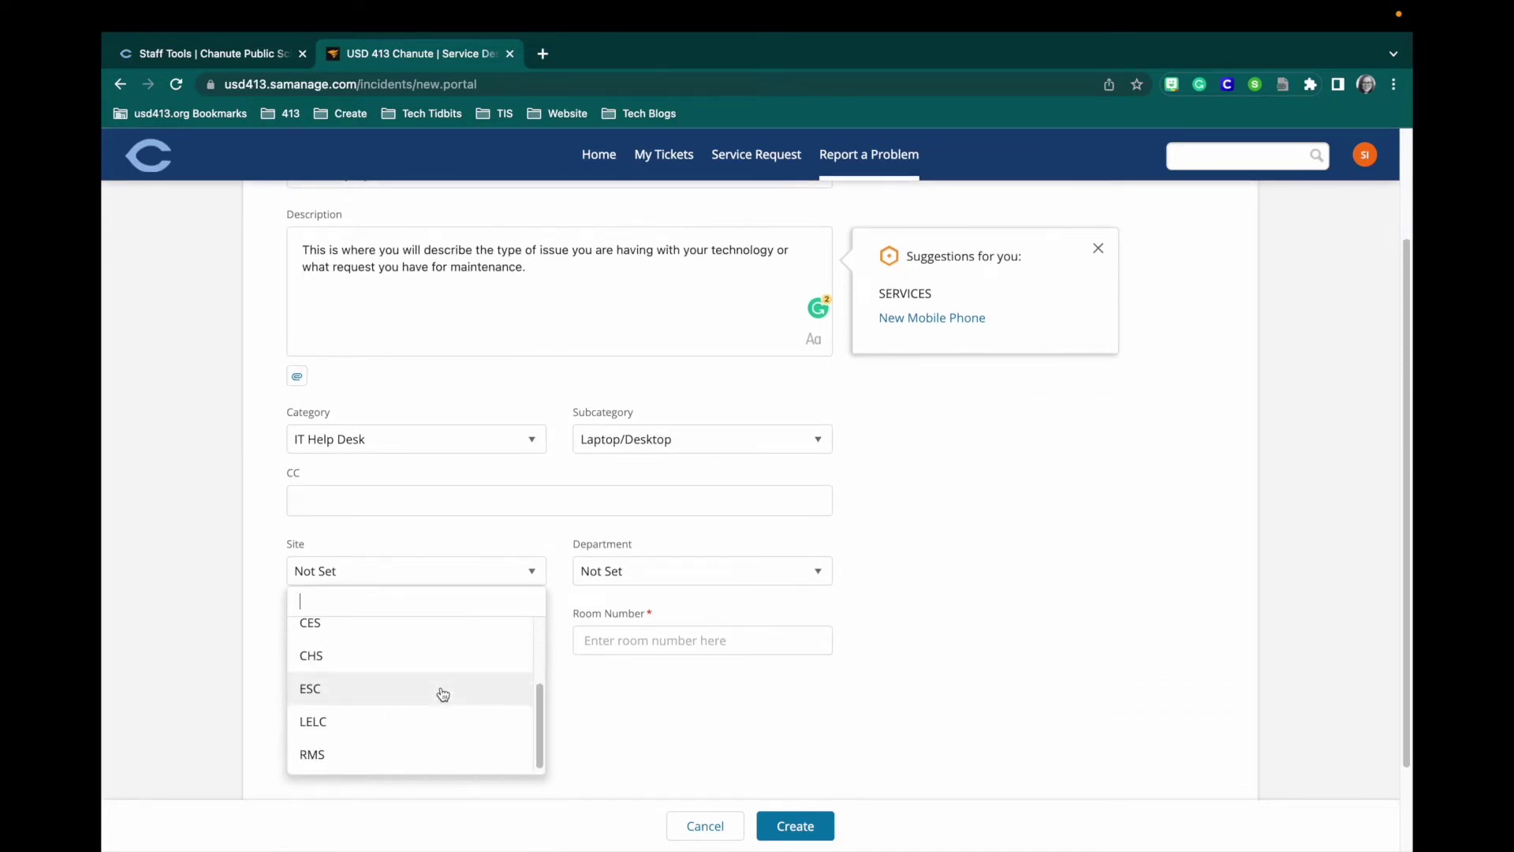
pyautogui.scroll(1, 435, 689)
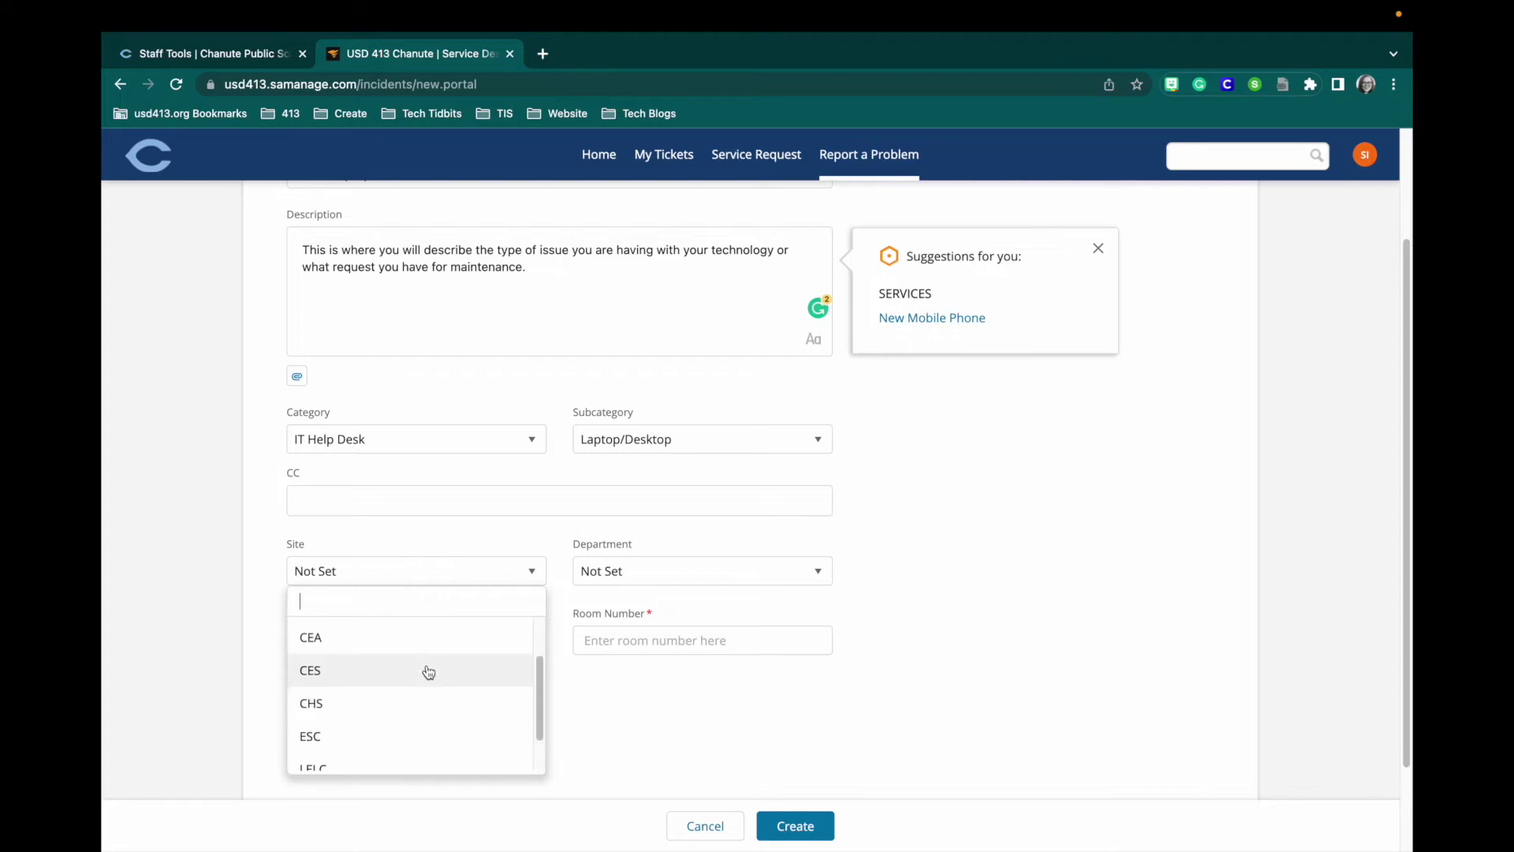
pyautogui.click(427, 670)
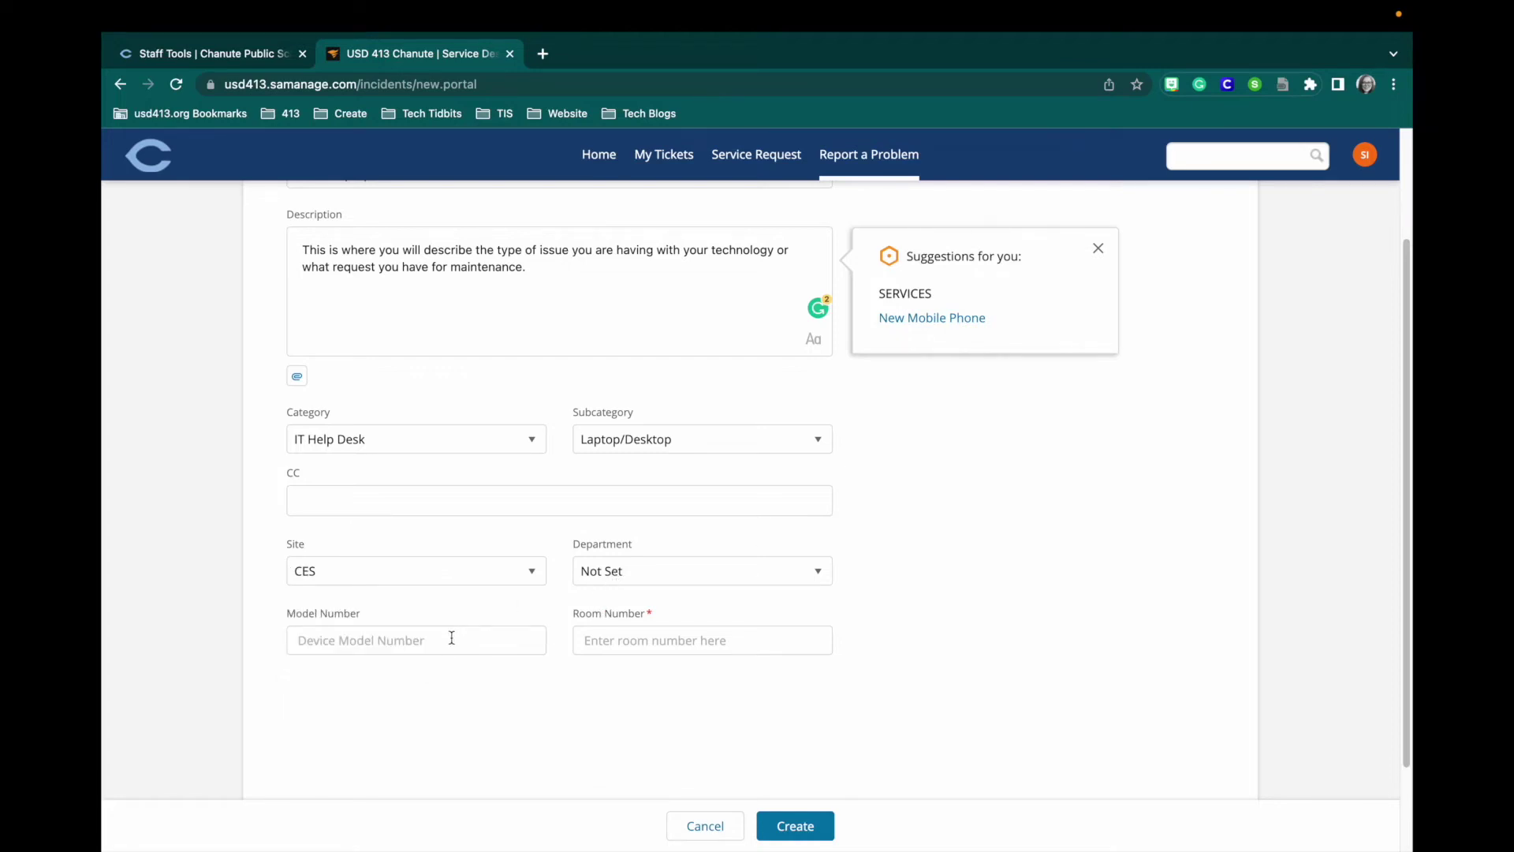
pyautogui.click(612, 650)
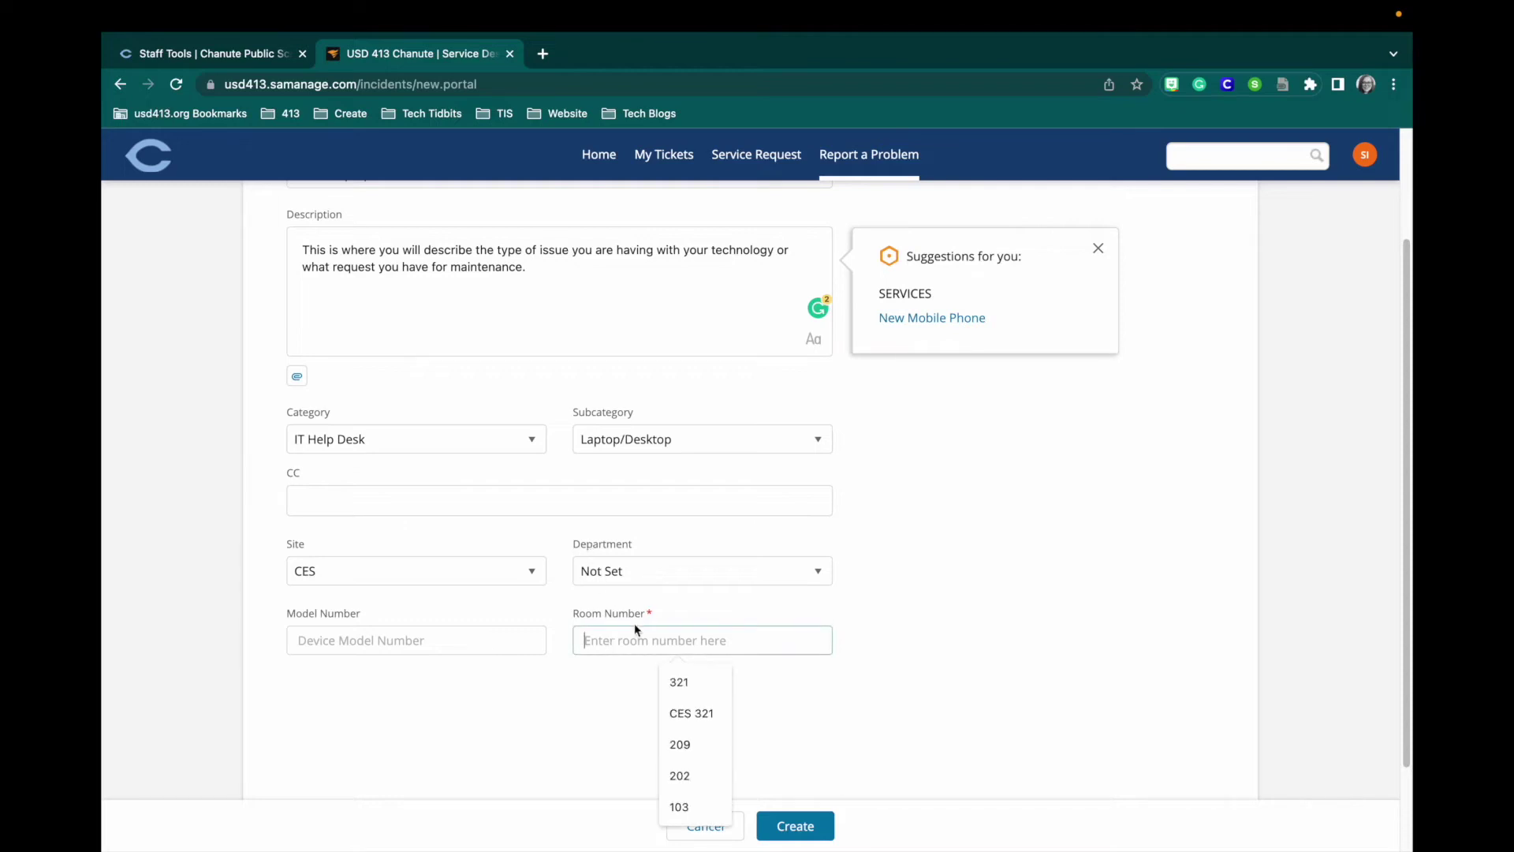
pyautogui.click(663, 679)
pyautogui.scroll(2, 638, 640)
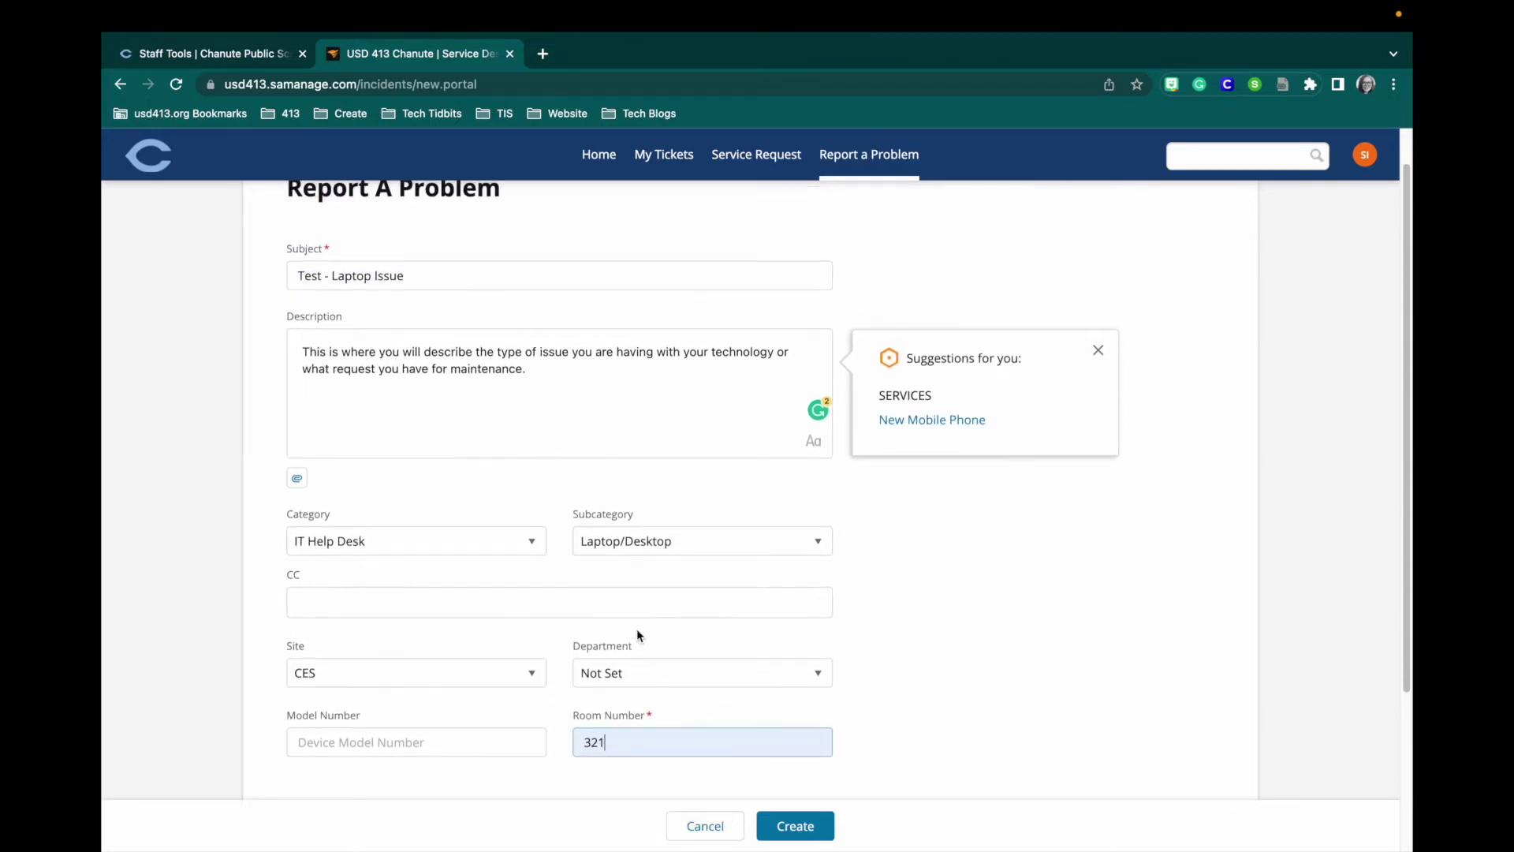
pyautogui.scroll(1, 637, 624)
pyautogui.click(791, 827)
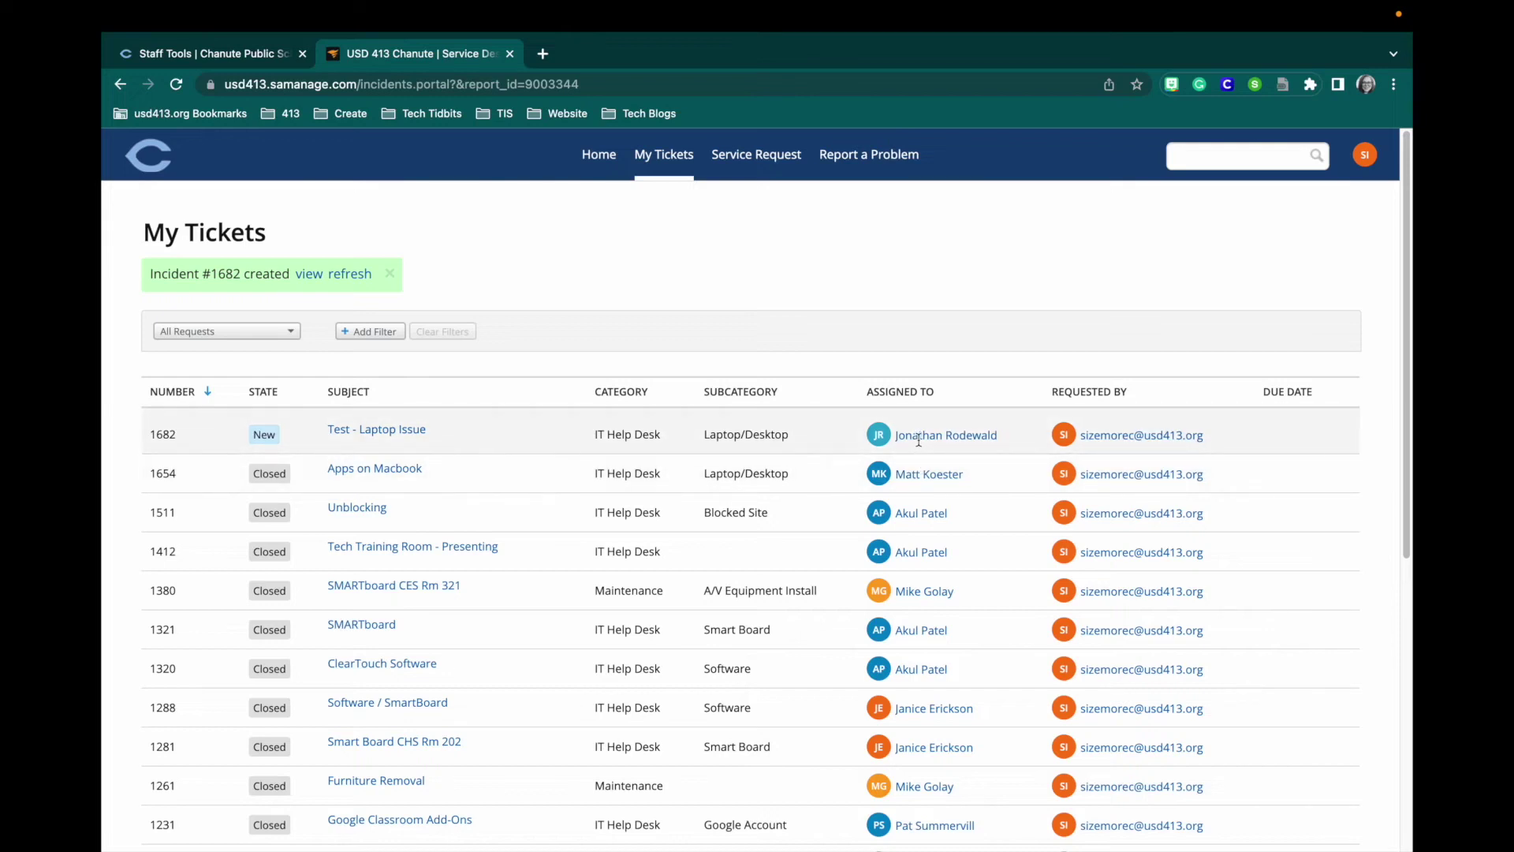
# Open incident #1682, Test - Laptop Issue, from My Tickets
pyautogui.click(411, 433)
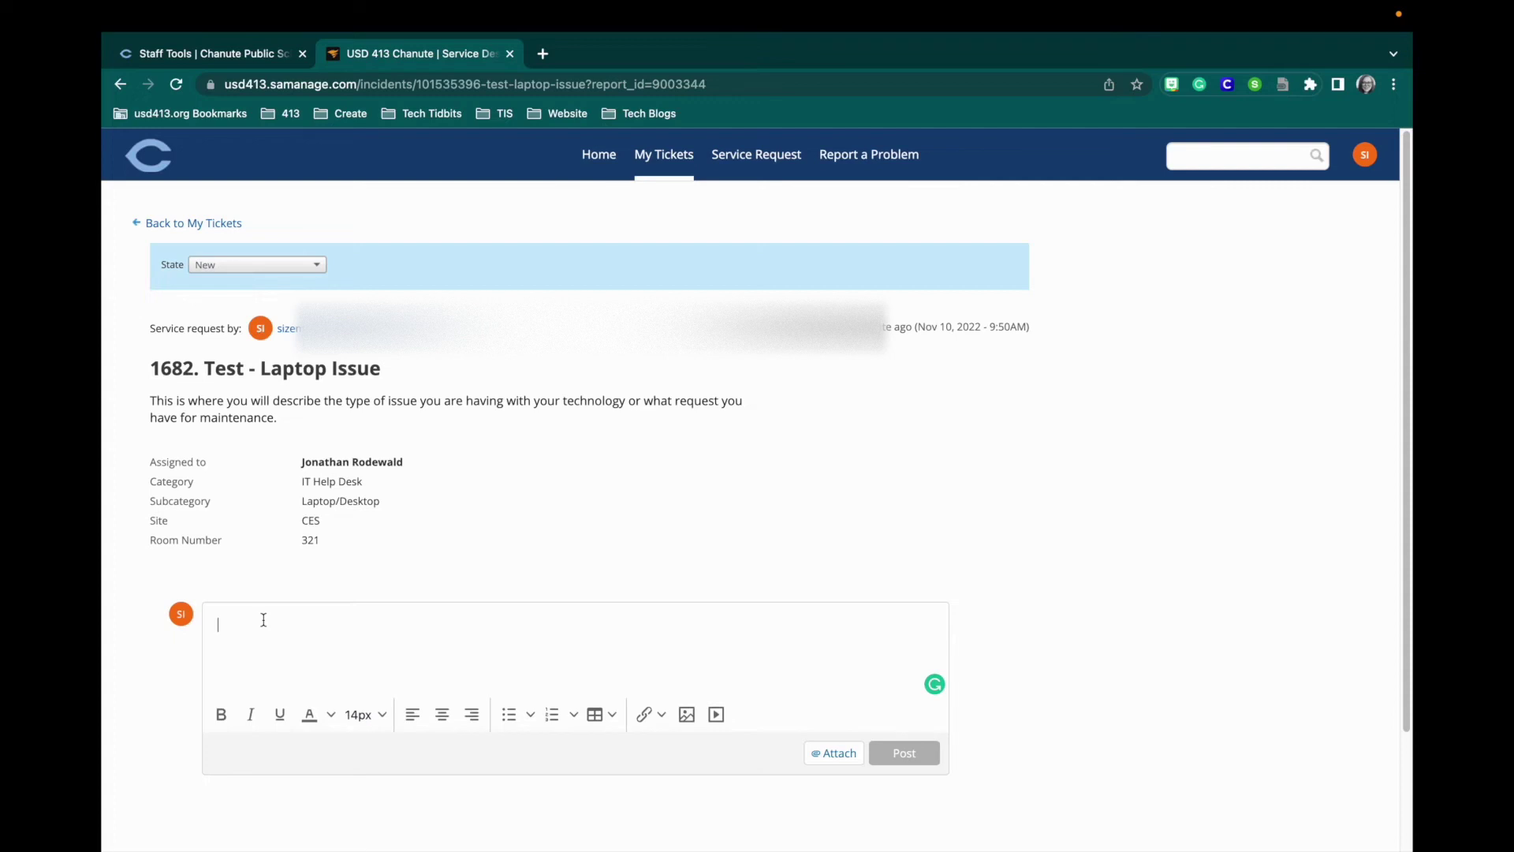
pyautogui.write('This is ')
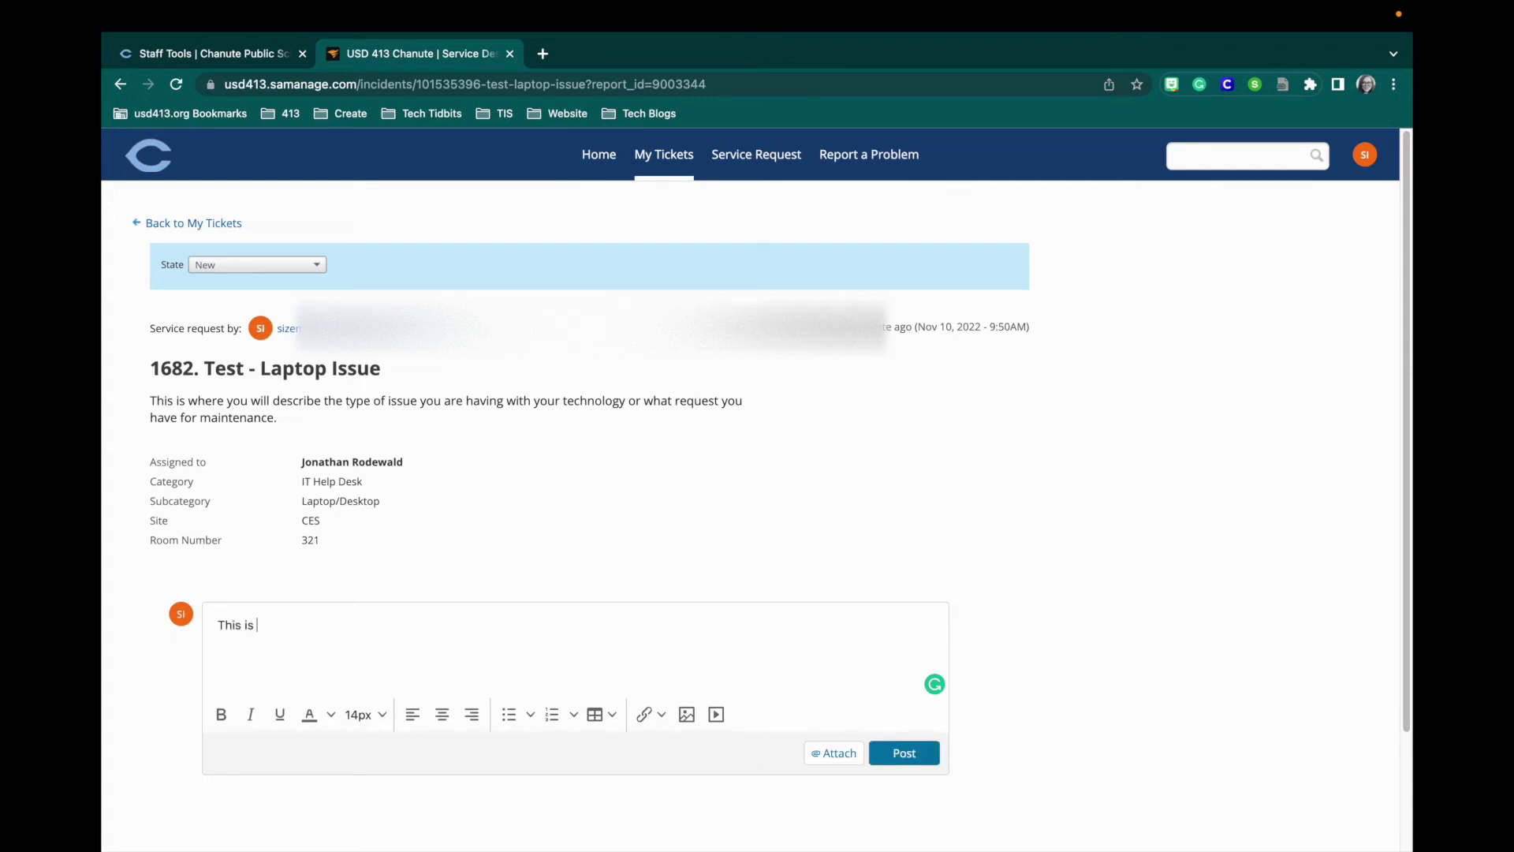
pyautogui.write('a comment.')
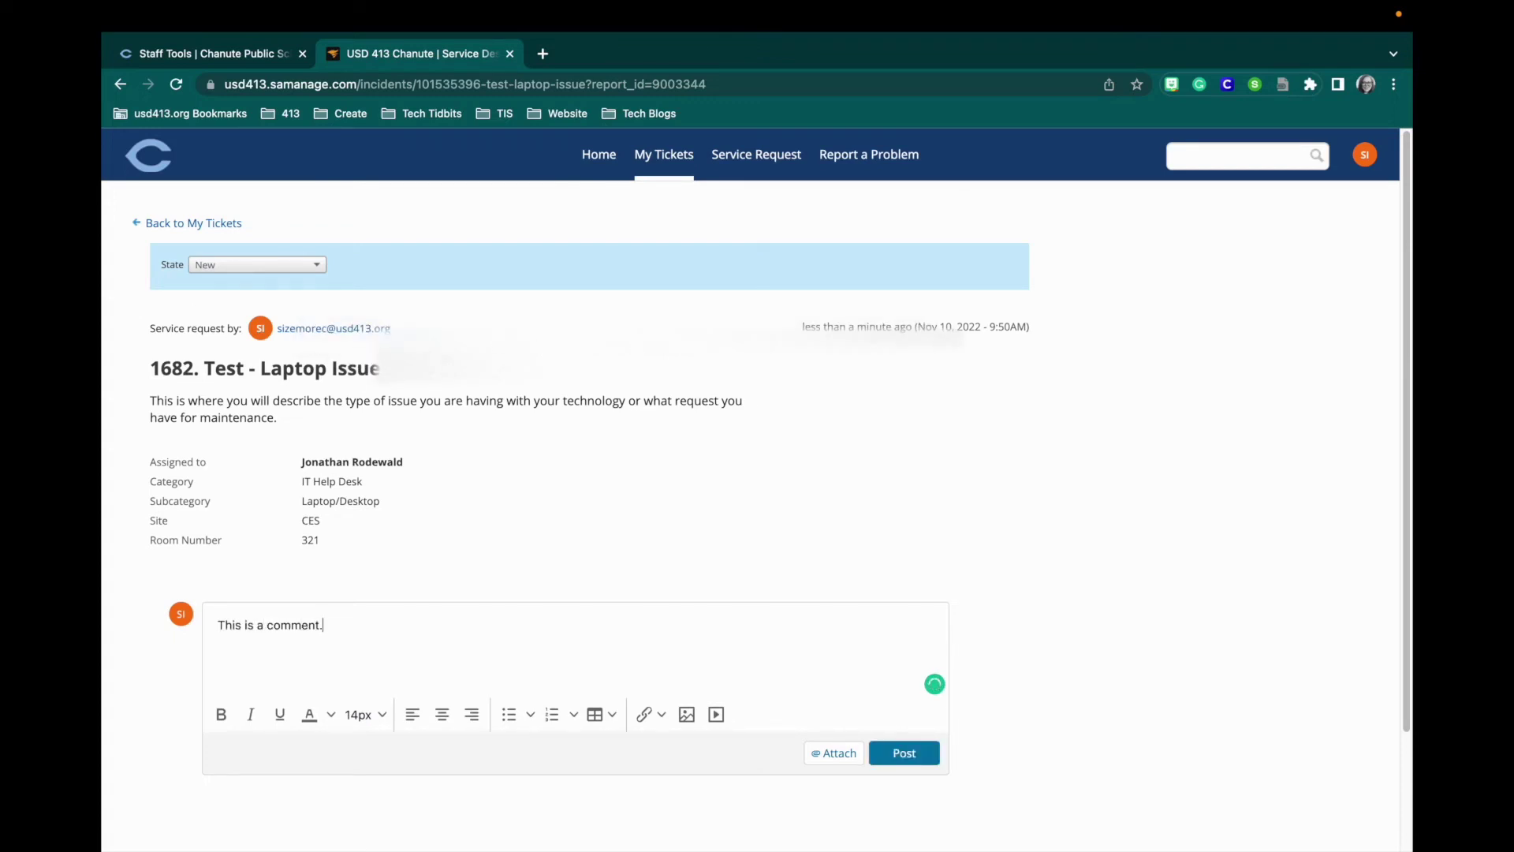